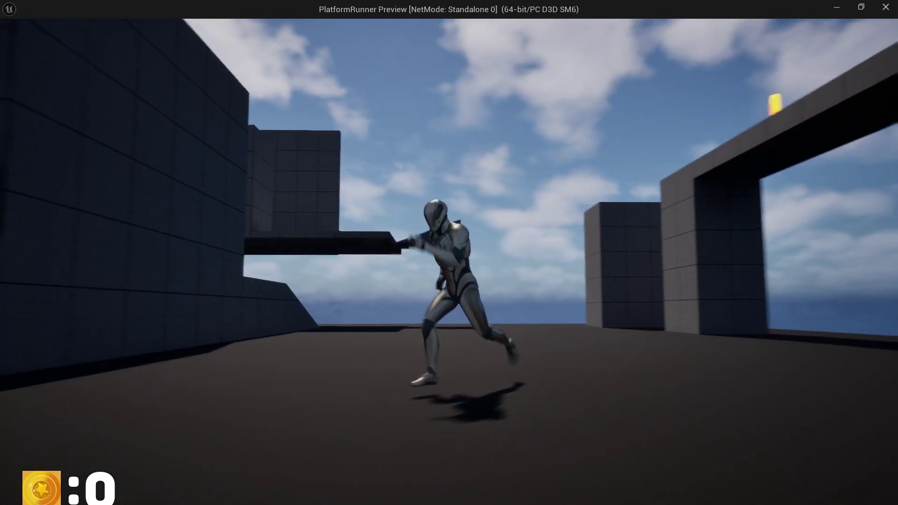
- Playtest the grey block level in the preview, running and jumping across its platforms
{"action": "key", "text": "w"}
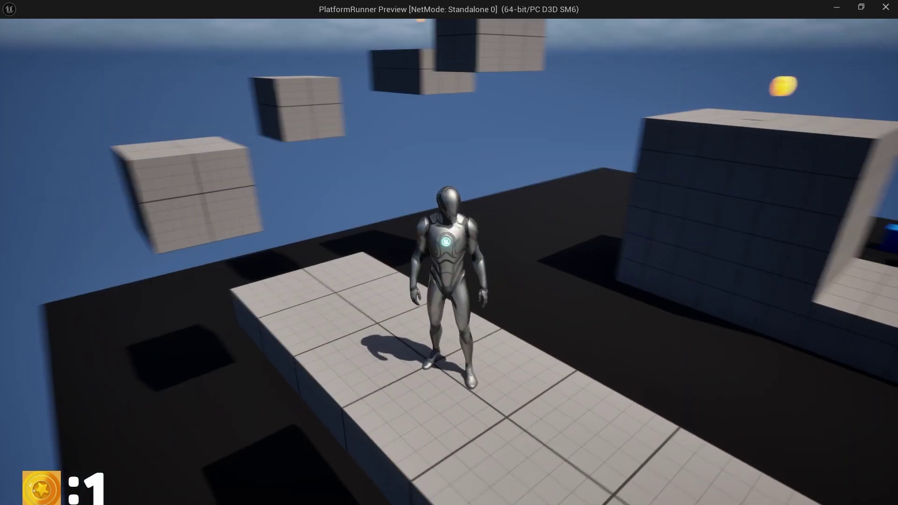
{"action": "key", "text": "w"}
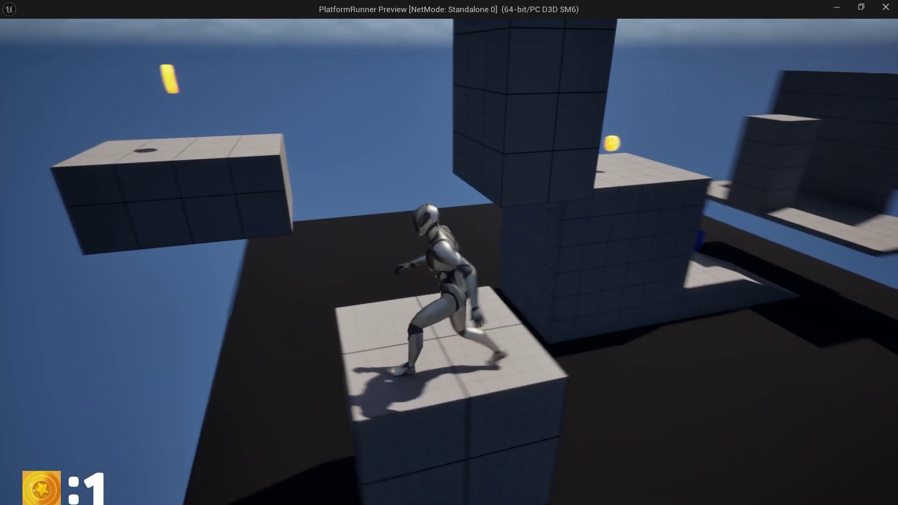
{"action": "key", "text": "space"}
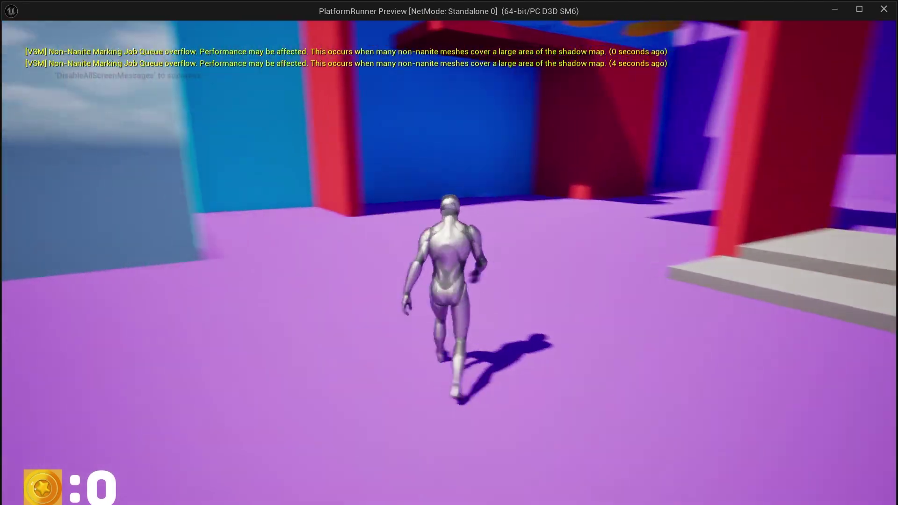
- Run the character around the VerticalRacer ground floor, and select the purple wall brush in the level editor
{"action": "key", "text": "a"}
{"action": "key", "text": "s"}
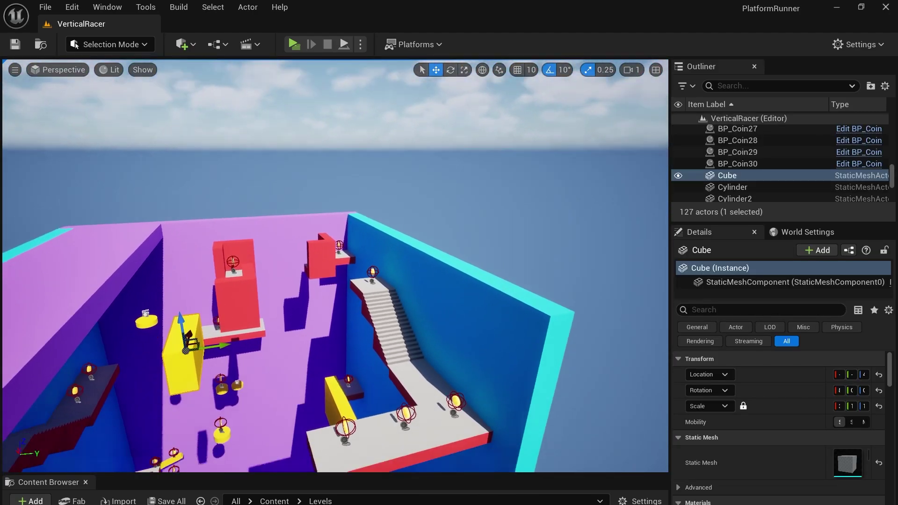
{"action": "left_click", "coordinate": [297, 136]}
{"action": "left_click", "coordinate": [207, 131]}
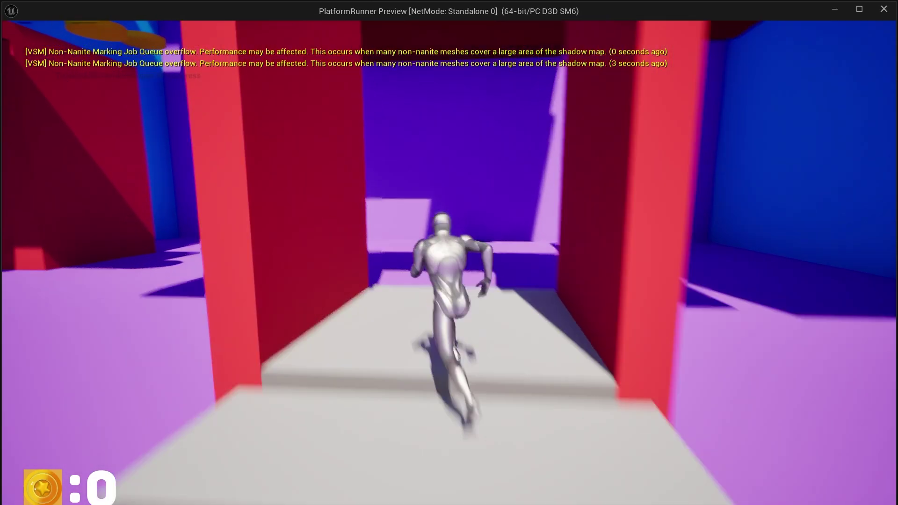
- Playtest the lower part of VerticalRacer, jumping up its platforms and collecting coins
{"action": "key", "text": "space"}
{"action": "key", "text": "space"}
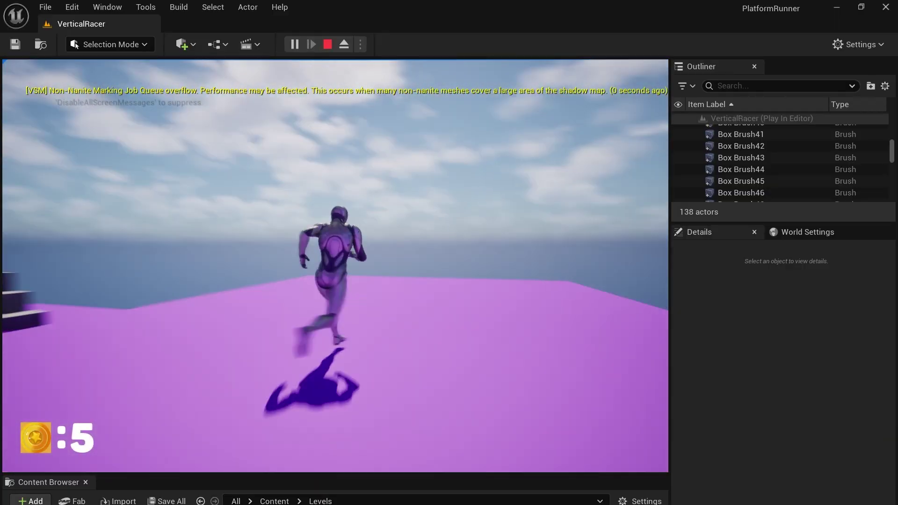
{"action": "key", "text": "space"}
{"action": "key", "text": "space"}
{"action": "key", "text": "space"}
{"action": "key", "text": "space"}
{"action": "key", "text": "space"}
{"action": "key", "text": "space"}
{"action": "key", "text": "space"}
{"action": "key", "text": "space"}
{"action": "key", "text": "space"}
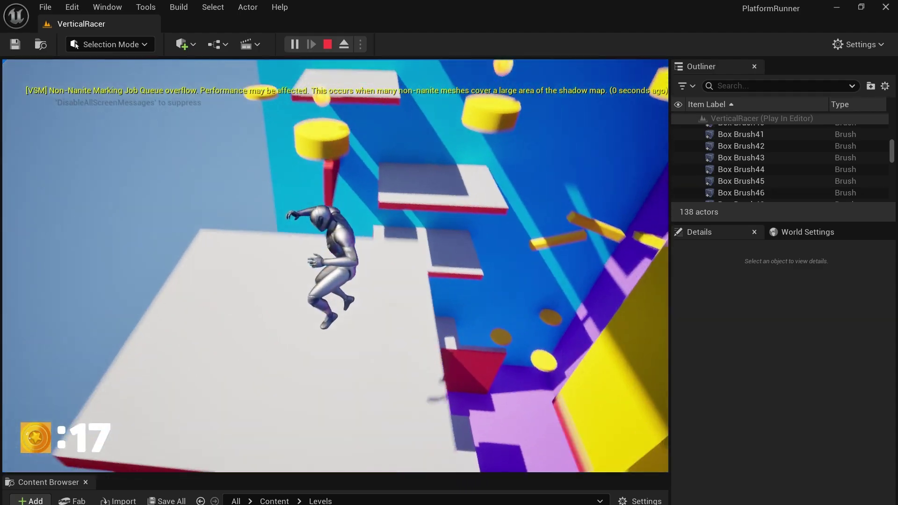
- Jump across the yellow discs to the upper platforms of VerticalRacer and collect the coins along the route
{"action": "key", "text": "w"}
{"action": "key", "text": "space"}
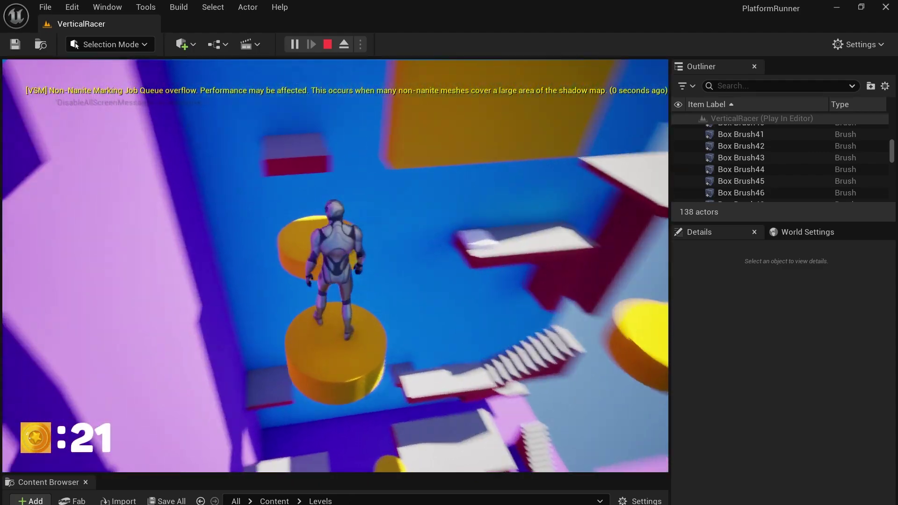
{"action": "key", "text": "w"}
{"action": "key", "text": "space"}
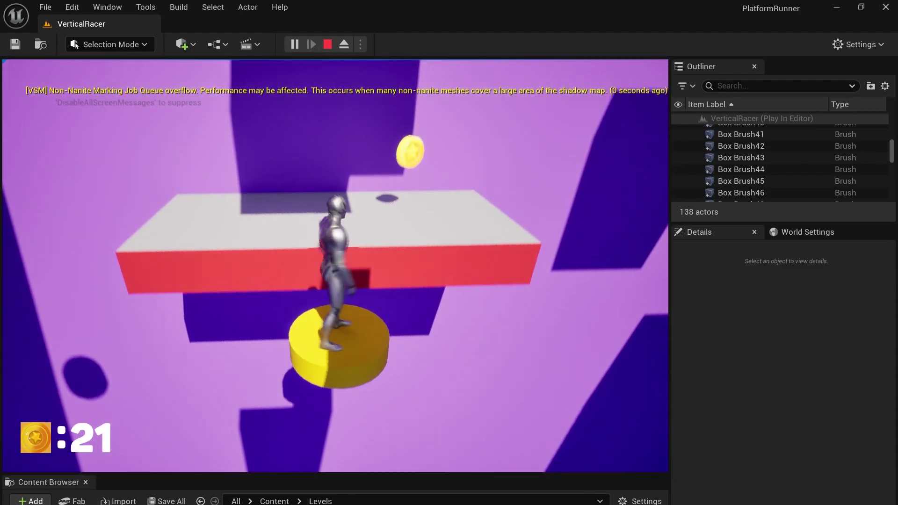
{"action": "key", "text": "w"}
{"action": "key", "text": "space"}
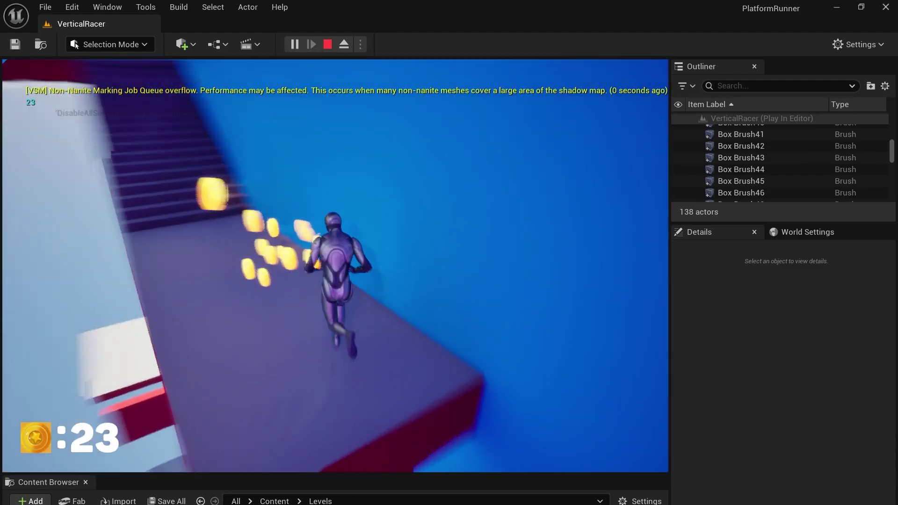
{"action": "key", "text": "w"}
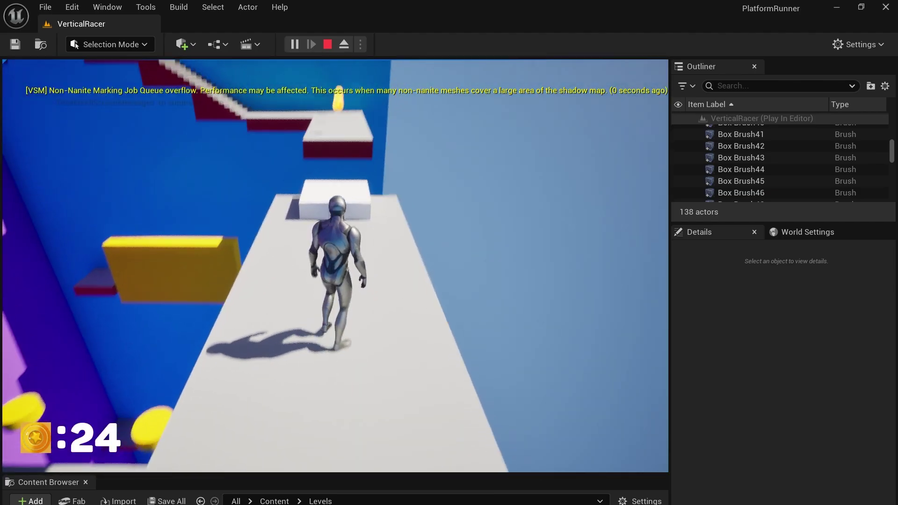
- Run the character back and forth along the long white walkway to check movement and camera
{"action": "key", "text": "s"}
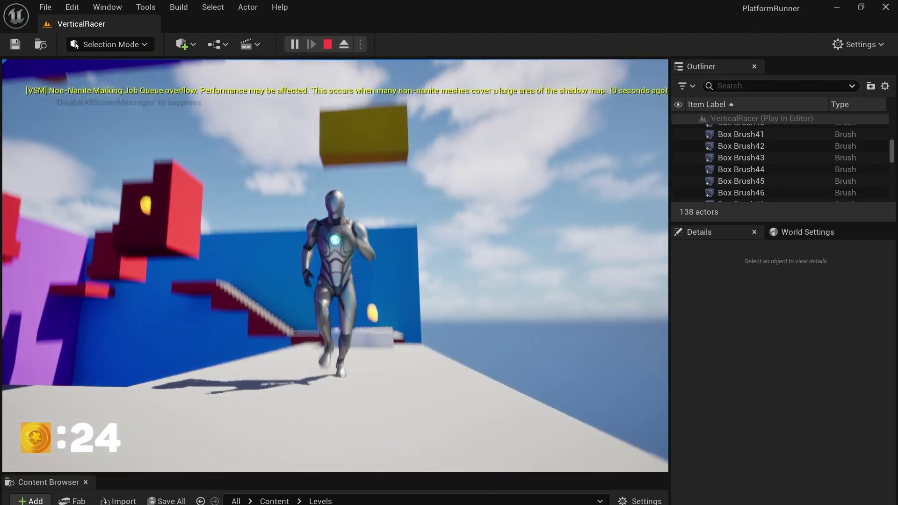
{"action": "key", "text": "s"}
{"action": "key", "text": "w"}
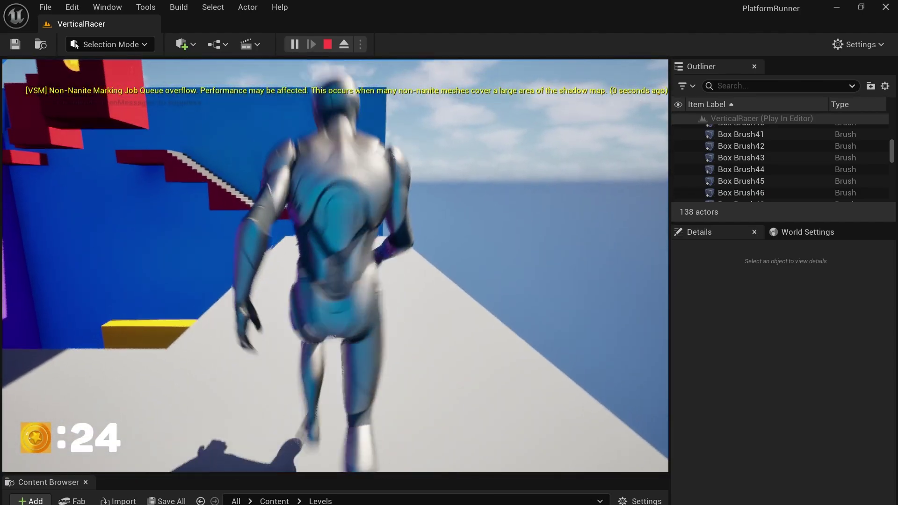
{"action": "key", "text": "s"}
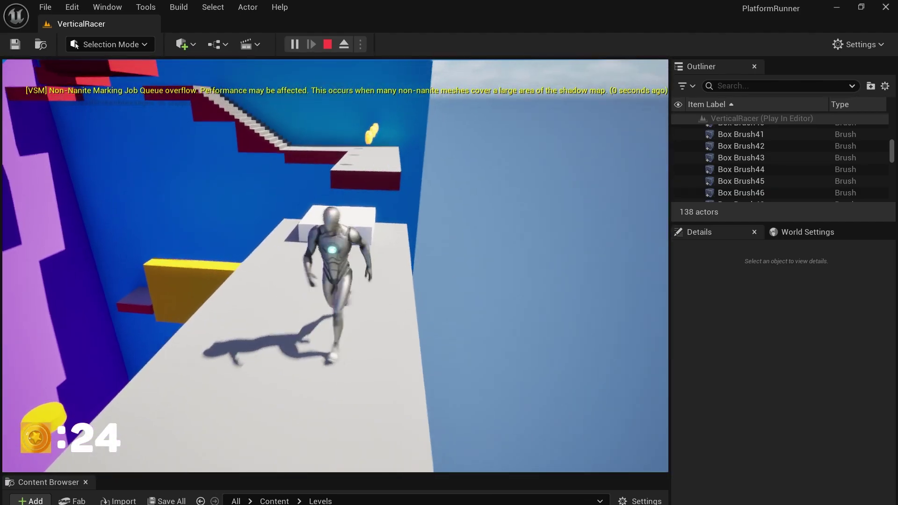
{"action": "key", "text": "s"}
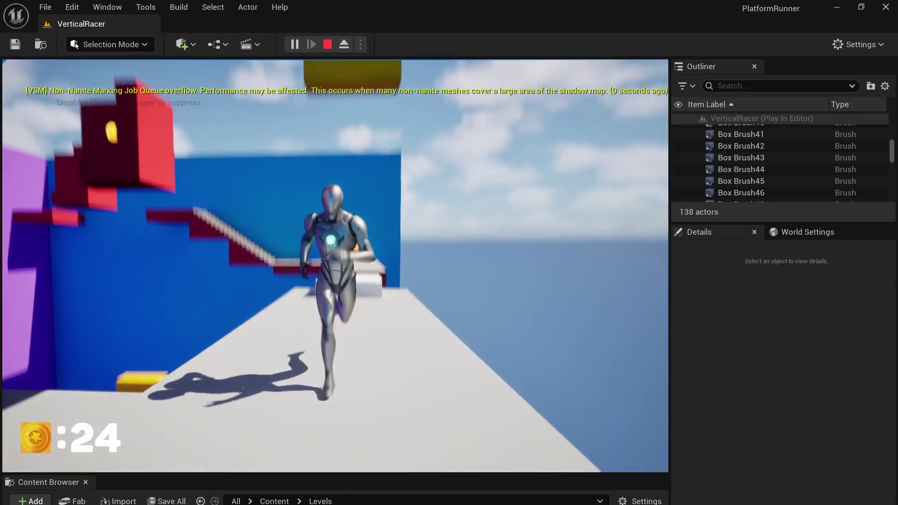
- Climb the white staircase and jump to the high red ledge to collect its coin
{"action": "key", "text": "w"}
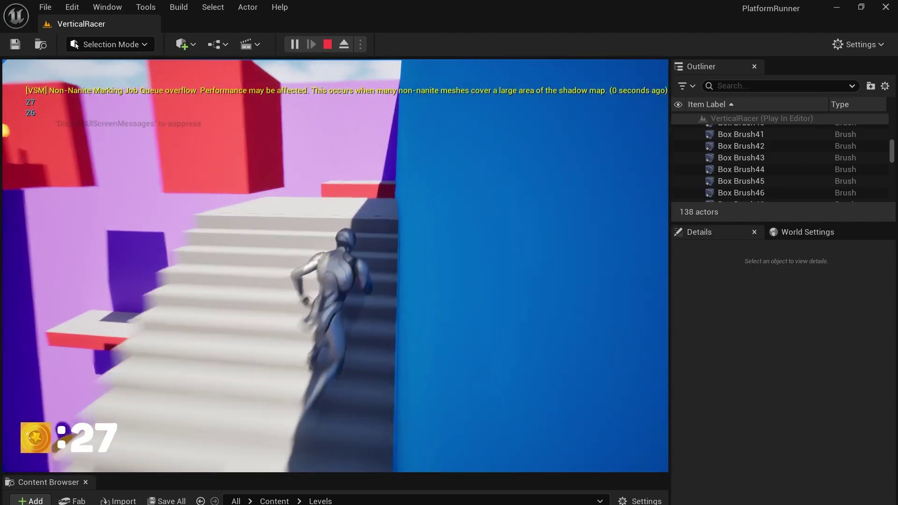
{"action": "key", "text": "space"}
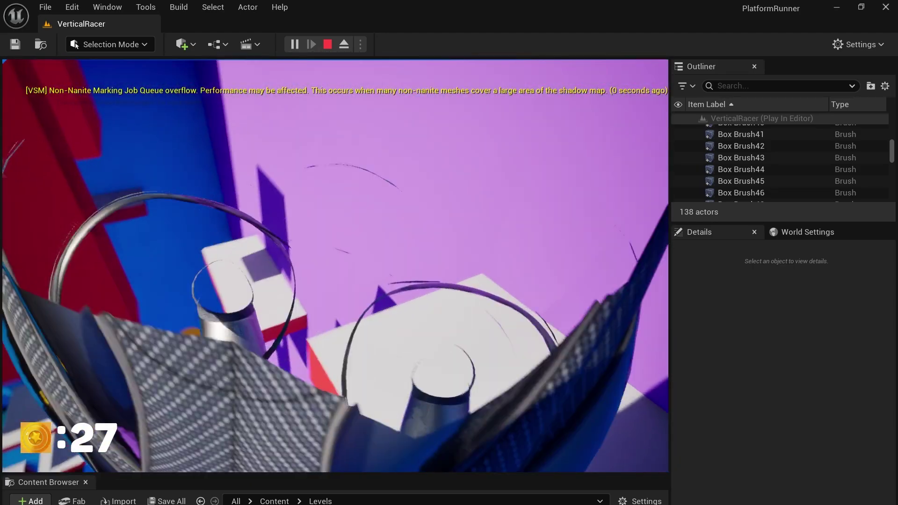
{"action": "key", "text": "space"}
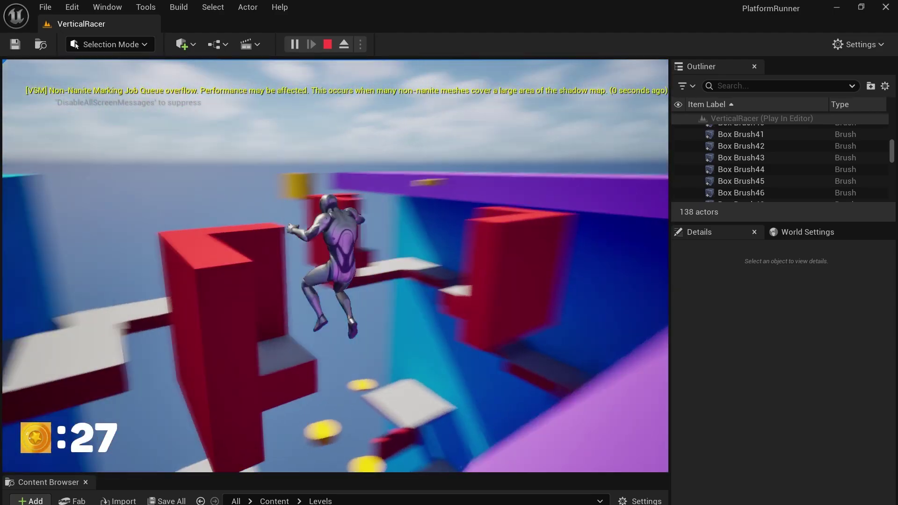
{"action": "key", "text": "space"}
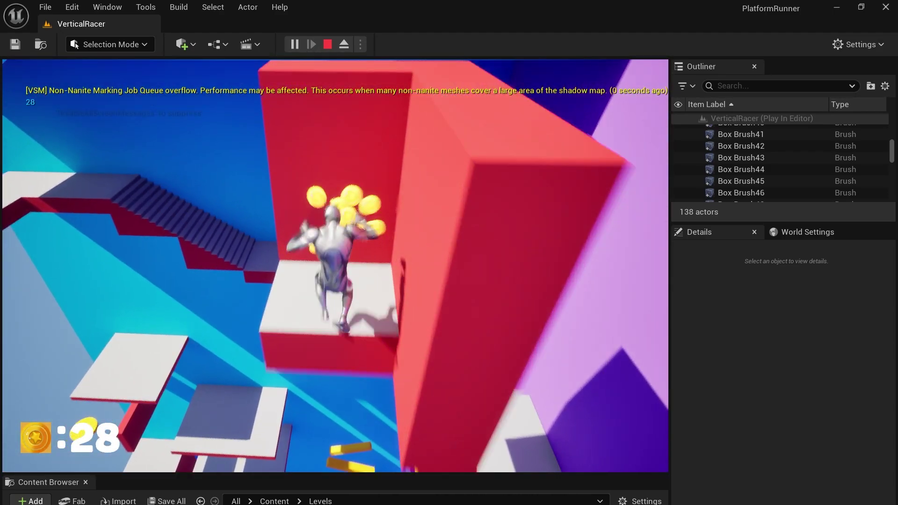
- Jump between the red ledges and the yellow disc to reach the top of the purple wall
{"action": "key", "text": "s"}
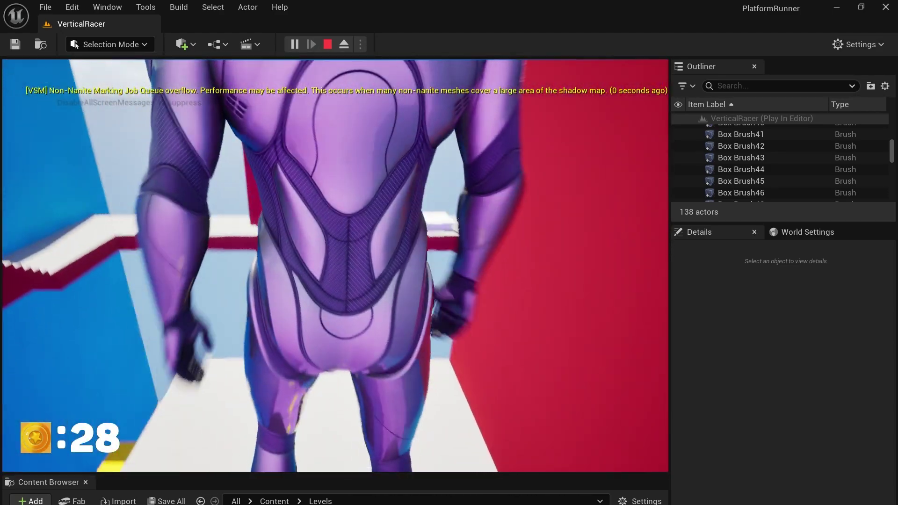
{"action": "key", "text": "w"}
{"action": "key", "text": "space"}
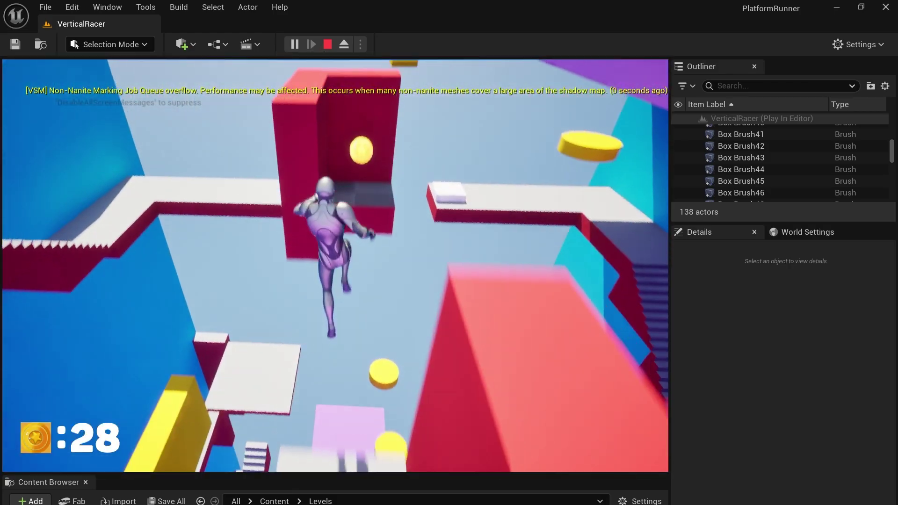
{"action": "key", "text": "s"}
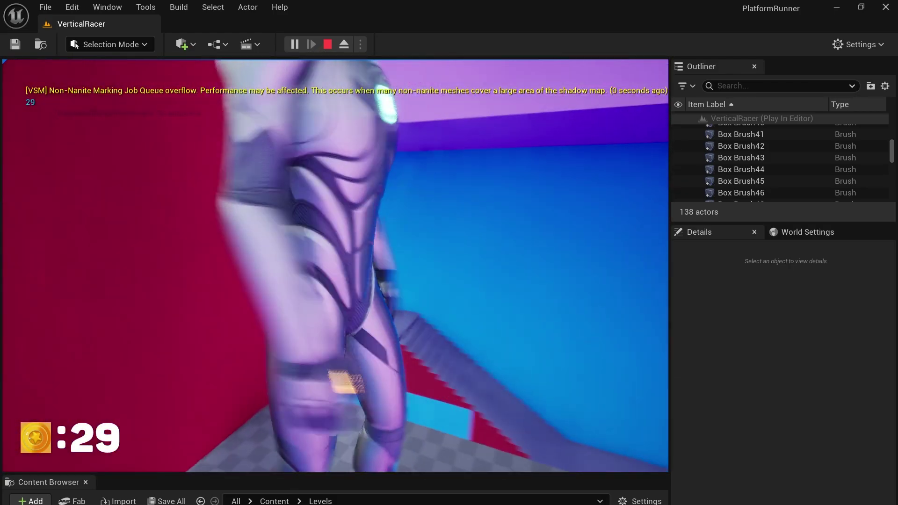
{"action": "key", "text": "w"}
{"action": "key", "text": "space"}
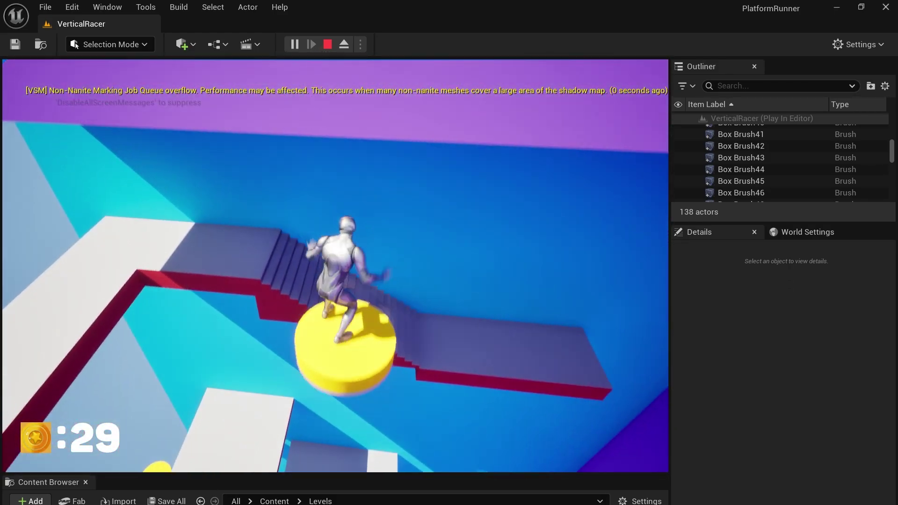
{"action": "key", "text": "w"}
{"action": "key", "text": "space"}
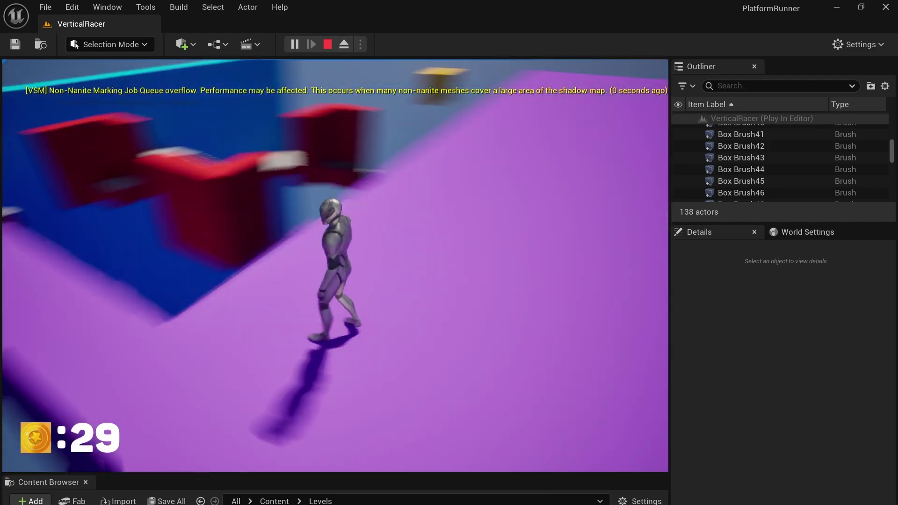
- Survey the course from the top of the purple wall and end the VerticalRacer play session
{"action": "key", "text": "w"}
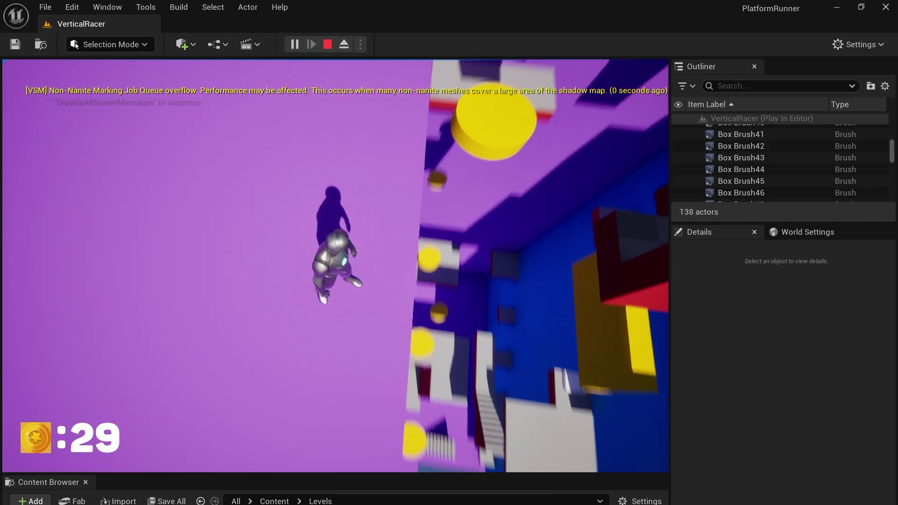
{"action": "key", "text": "w"}
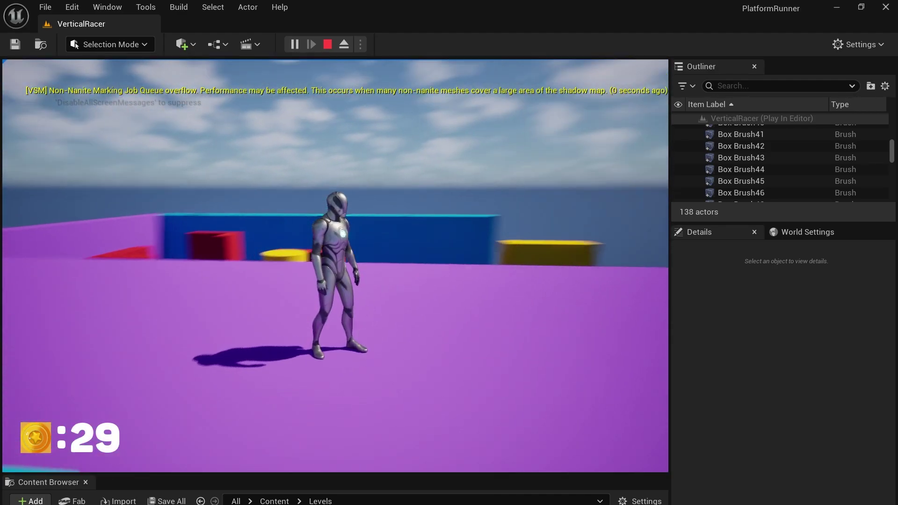
{"action": "key", "text": "Escape"}
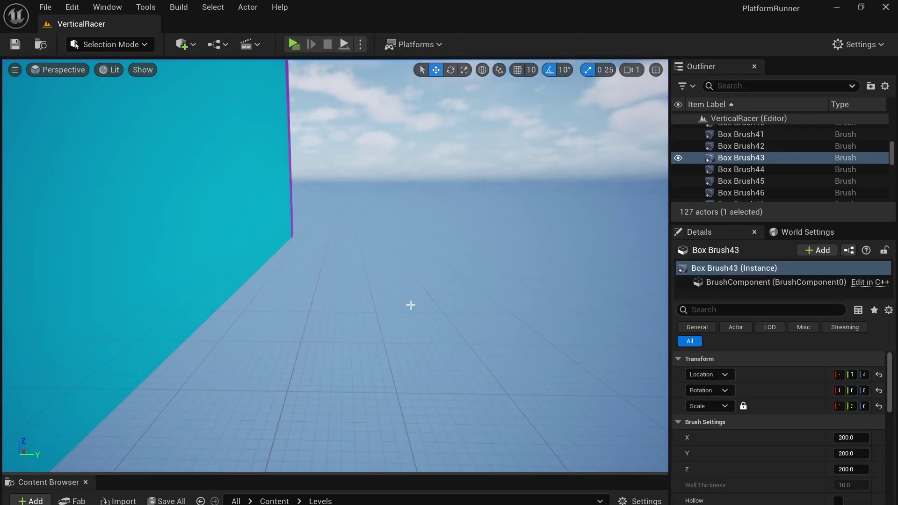
{"action": "mouse_move", "coordinate": [414, 299]}
{"action": "right_mouse_down"}
{"action": "mouse_move", "coordinate": [411, 224]}
{"action": "mouse_move", "coordinate": [341, 171]}
{"action": "mouse_move", "coordinate": [318, 166]}
{"action": "mouse_move", "coordinate": [304, 185]}
{"action": "mouse_move", "coordinate": [301, 280]}
{"action": "mouse_move", "coordinate": [375, 299]}
{"action": "mouse_move", "coordinate": [351, 290]}
{"action": "mouse_move", "coordinate": [358, 283]}
{"action": "mouse_move", "coordinate": [379, 346]}
{"action": "right_mouse_up"}
{"action": "key", "text": "w"}
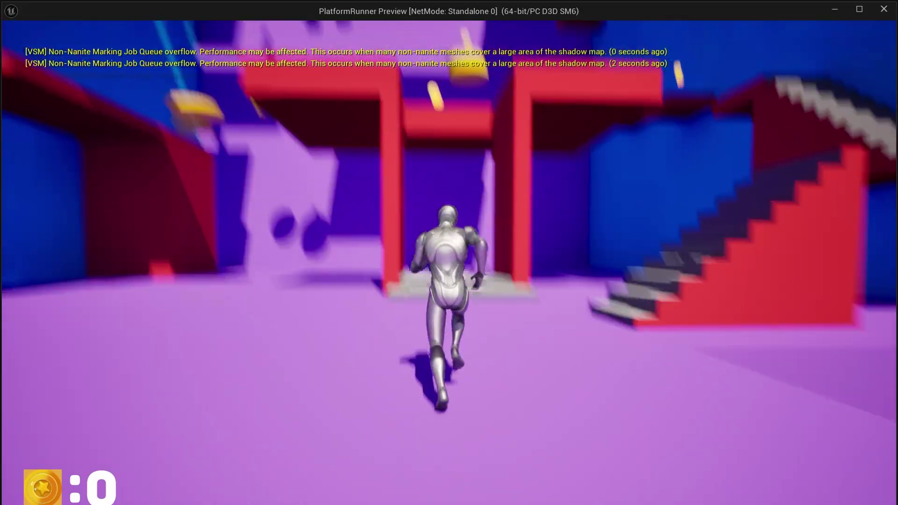
- Preview VerticalRacer from the ground again, running up the red staircase and across the purple floor
{"action": "key", "text": "w"}
{"action": "key", "text": "w"}
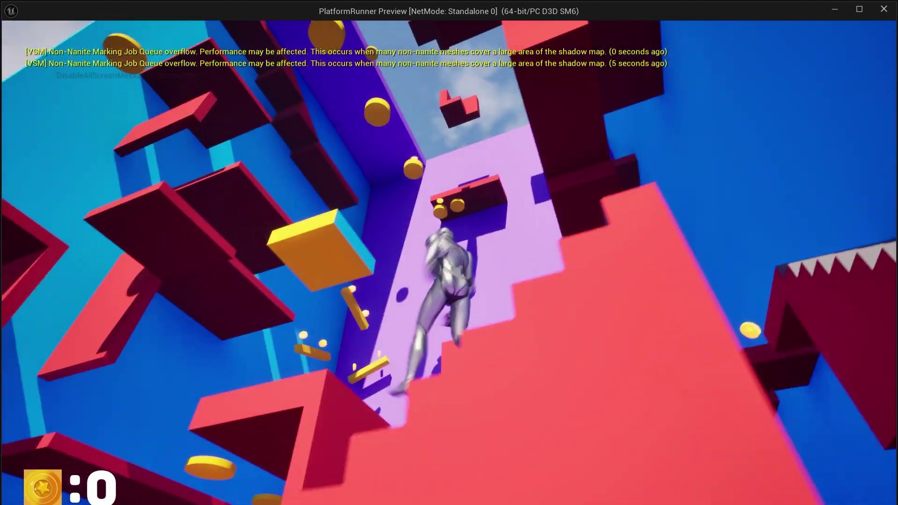
{"action": "key", "text": "space"}
{"action": "key", "text": "s"}
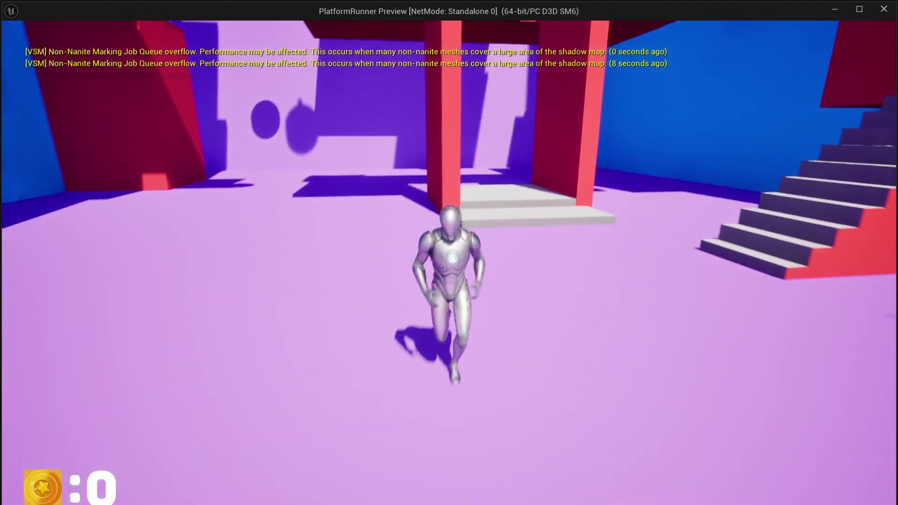
{"action": "key", "text": "d"}
{"action": "key", "text": "a"}
{"action": "key", "text": "s"}
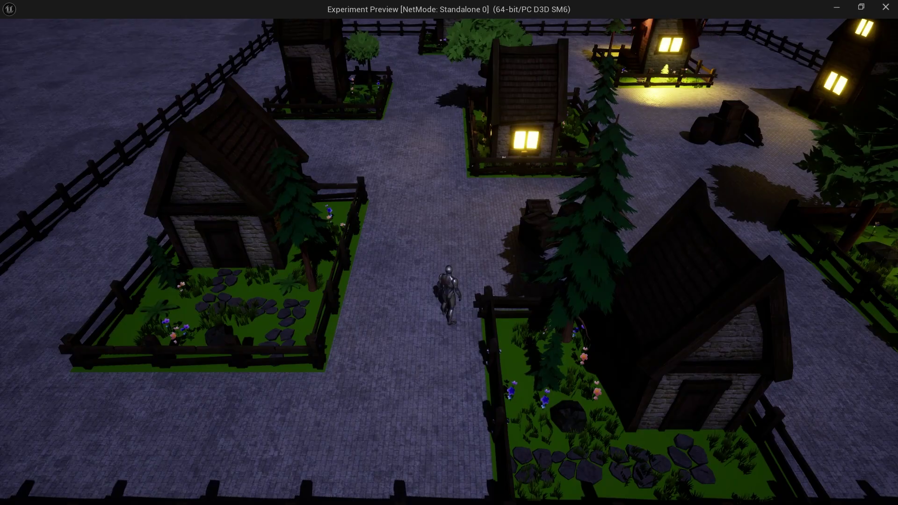
- Playtest the night village level of the Experiment project, walking the character between the houses and fences
{"action": "key", "text": "w"}
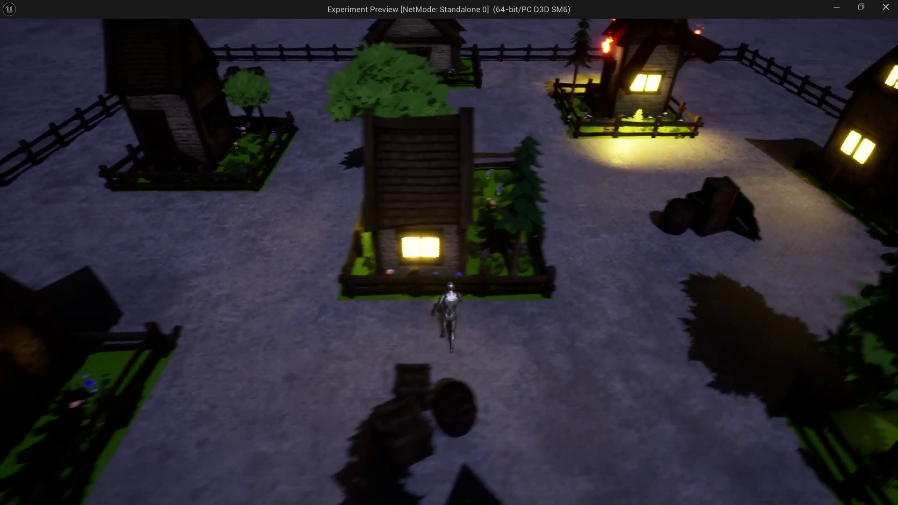
{"action": "key", "text": "s"}
{"action": "key", "text": "d"}
{"action": "key", "text": "w"}
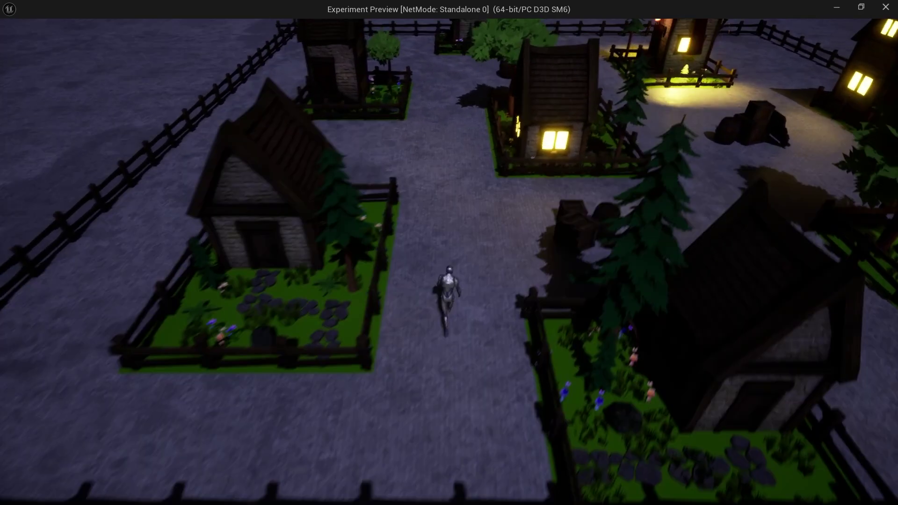
{"action": "key", "text": "d"}
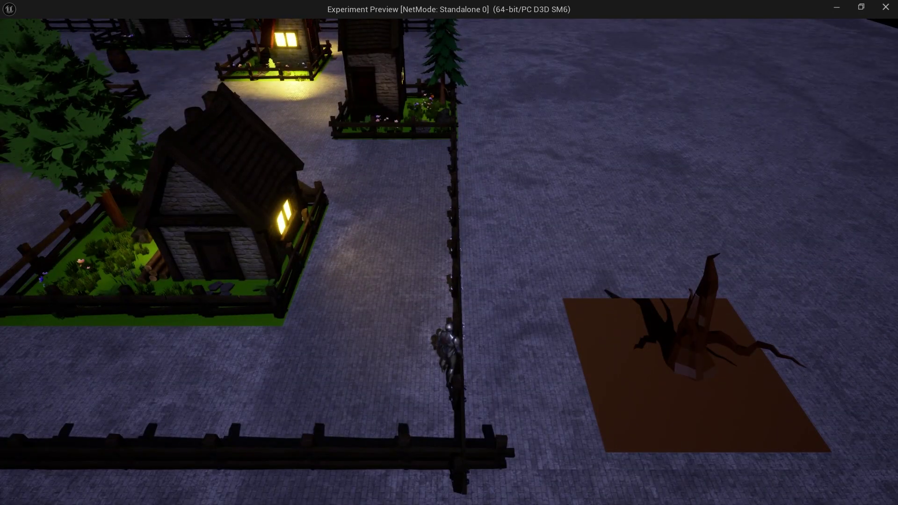
{"action": "key", "text": "a"}
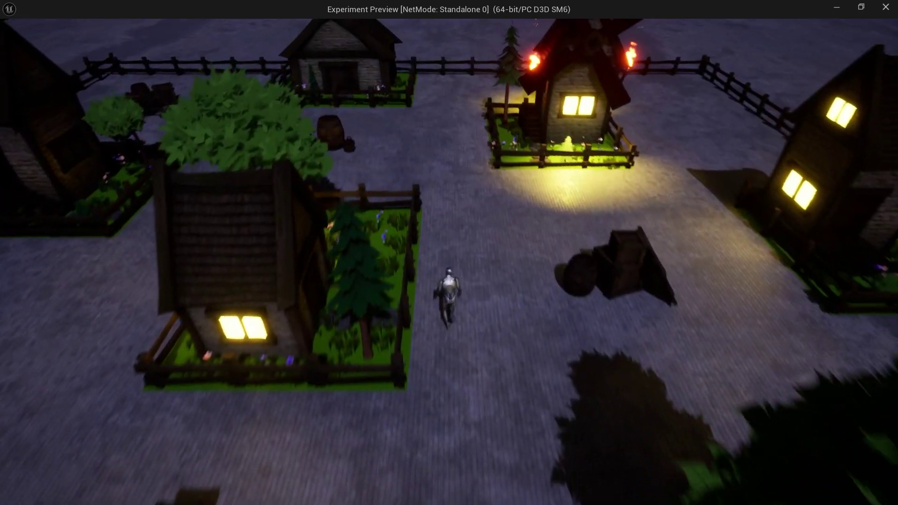
- Run the character past the unlit houses to the village's front fence and along the perimeter fence
{"action": "key", "text": "w"}
{"action": "key", "text": "a"}
{"action": "key", "text": "s"}
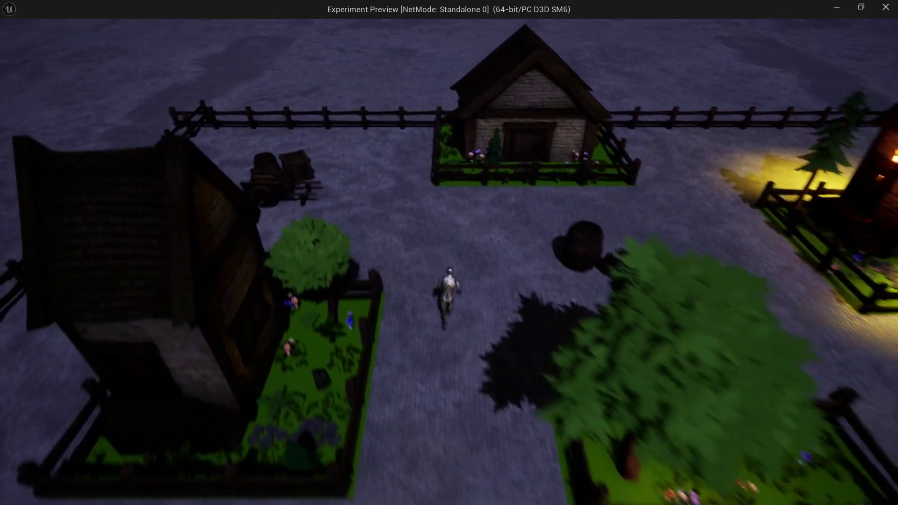
{"action": "key", "text": "w"}
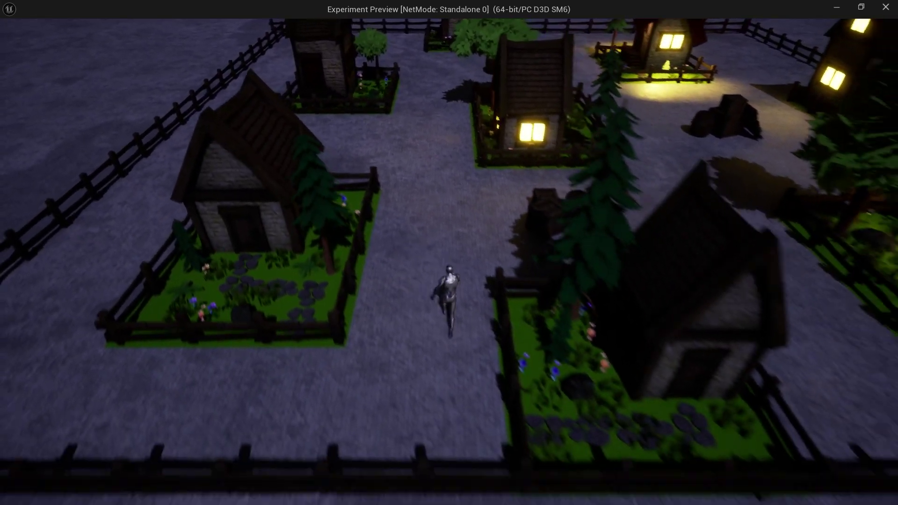
{"action": "key", "text": "w"}
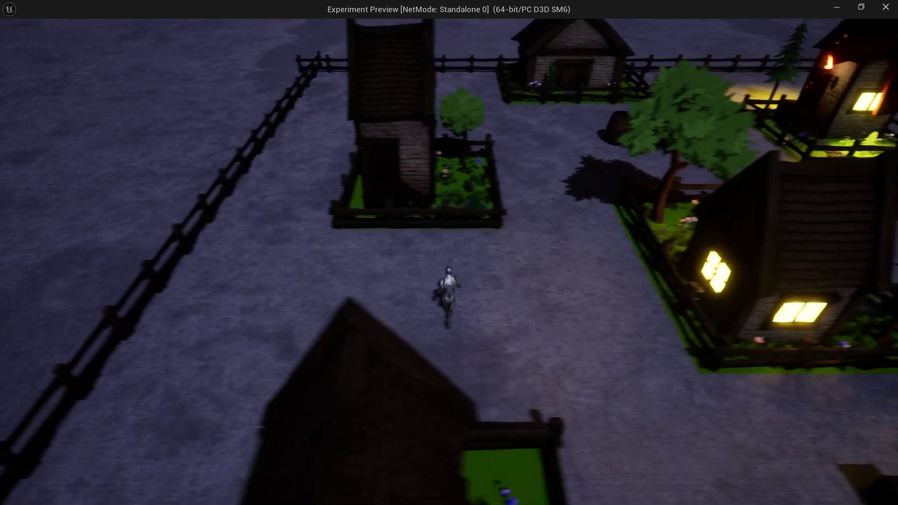
- Explore the opposite edge of the village beside the tall house and pine, including the open ground outside the fence
{"action": "key", "text": "w"}
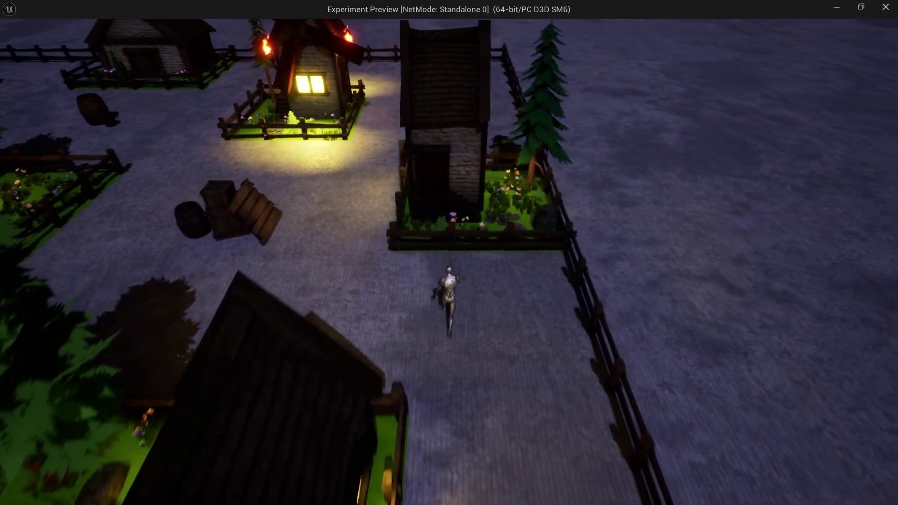
{"action": "key", "text": "w"}
{"action": "key", "text": "a"}
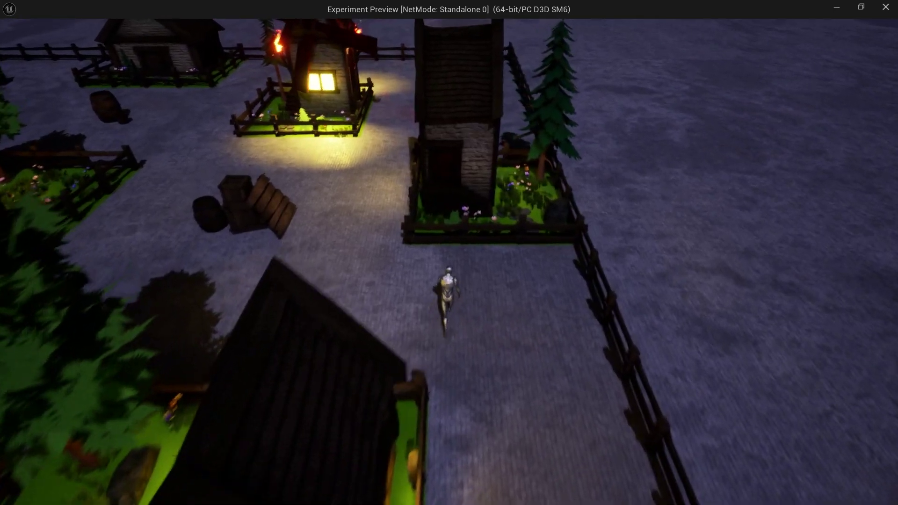
{"action": "key", "text": "w"}
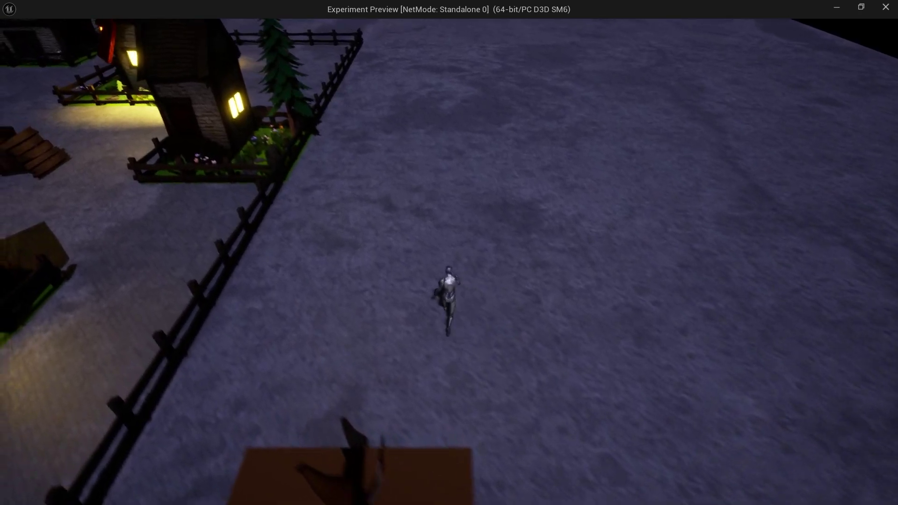
{"action": "key", "text": "w"}
{"action": "key", "text": "a"}
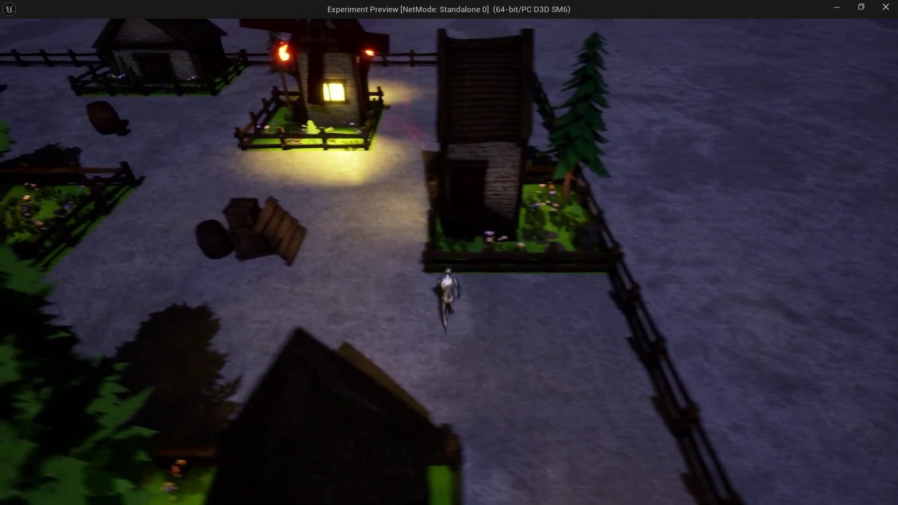
- Run the character through the village's central street, between the lit fenced houses towards the torch-lit windmill
{"action": "key", "text": "w"}
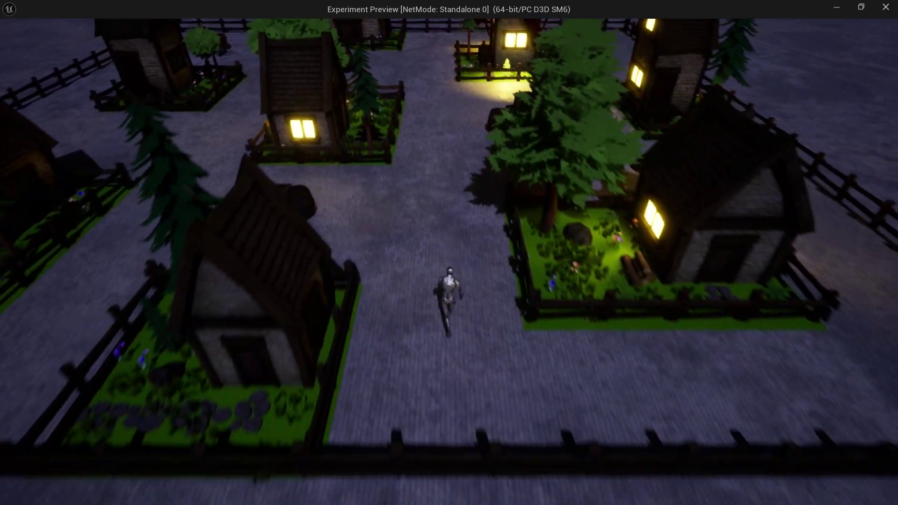
{"action": "key", "text": "w"}
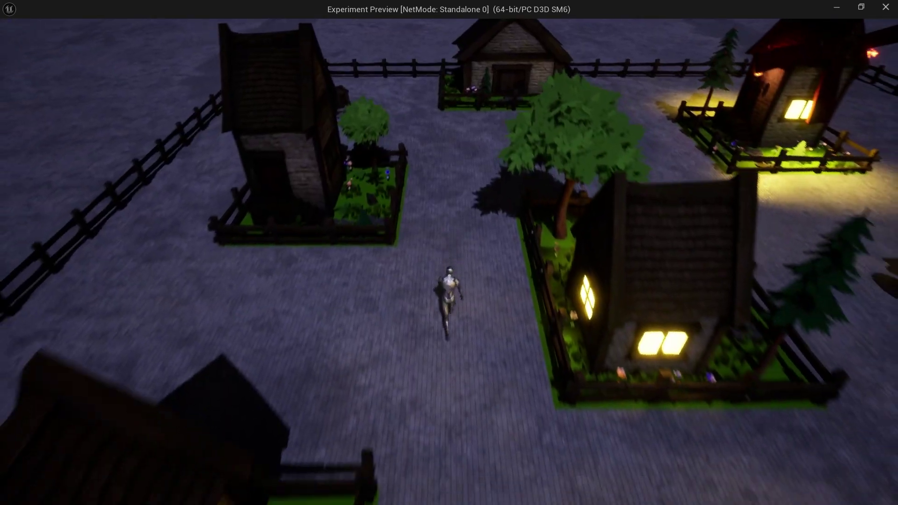
{"action": "key", "text": "s"}
{"action": "key", "text": "d"}
{"action": "key", "text": "s"}
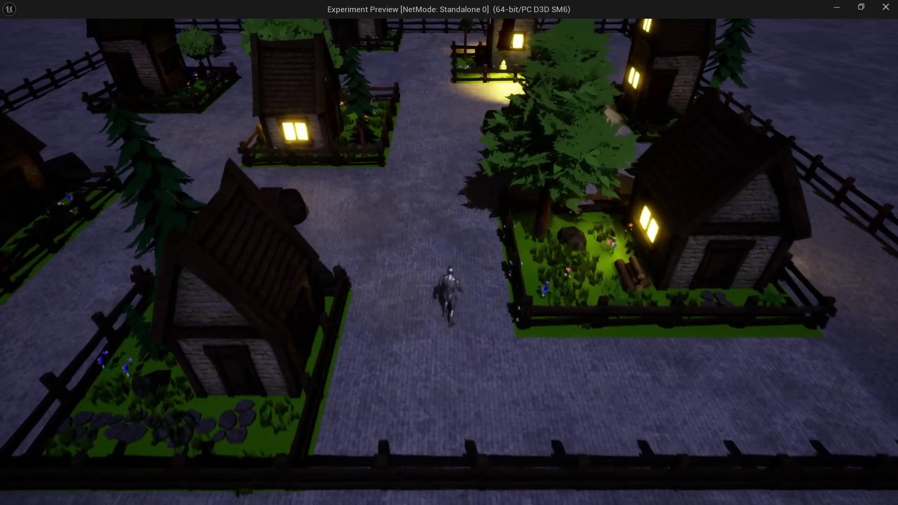
{"action": "key", "text": "w"}
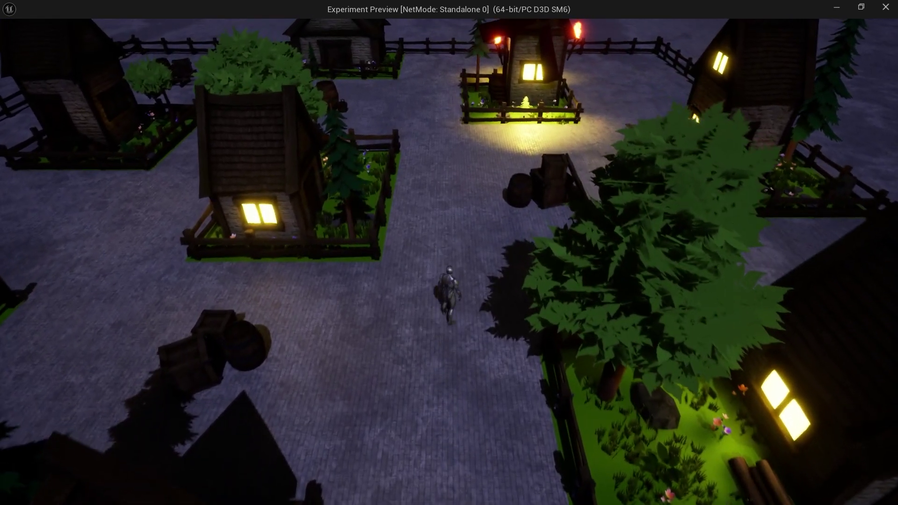
{"action": "key", "text": "w"}
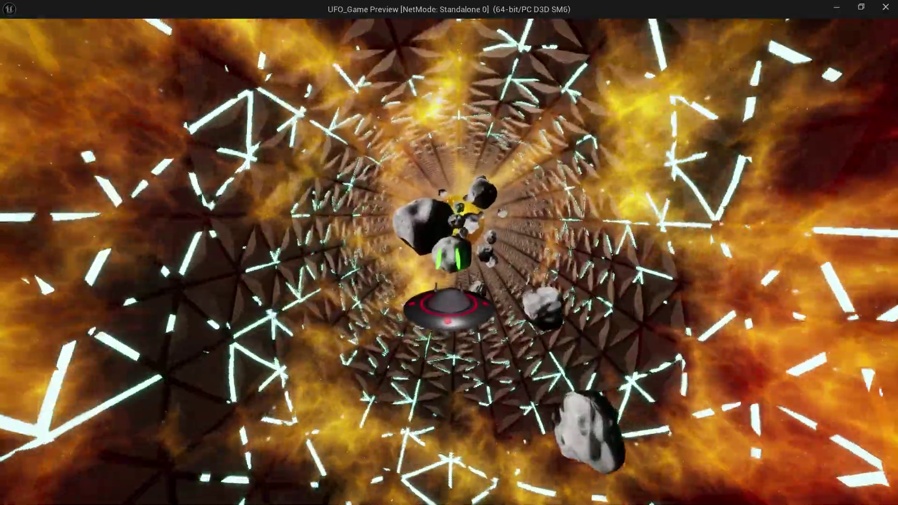
- Playtest the UFO_Game project, firing from the saucer at the asteroids in the glowing tunnel
{"action": "key", "text": "space"}
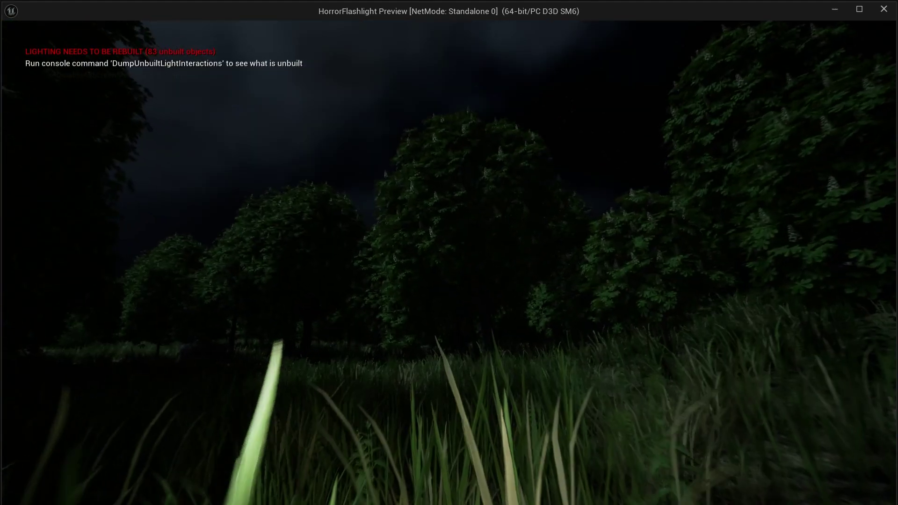
- Playtest the HorrorFlashlight night forest, walking through the tall grass and viewing the UFO above the trees, and end the preview
{"action": "key", "text": "w"}
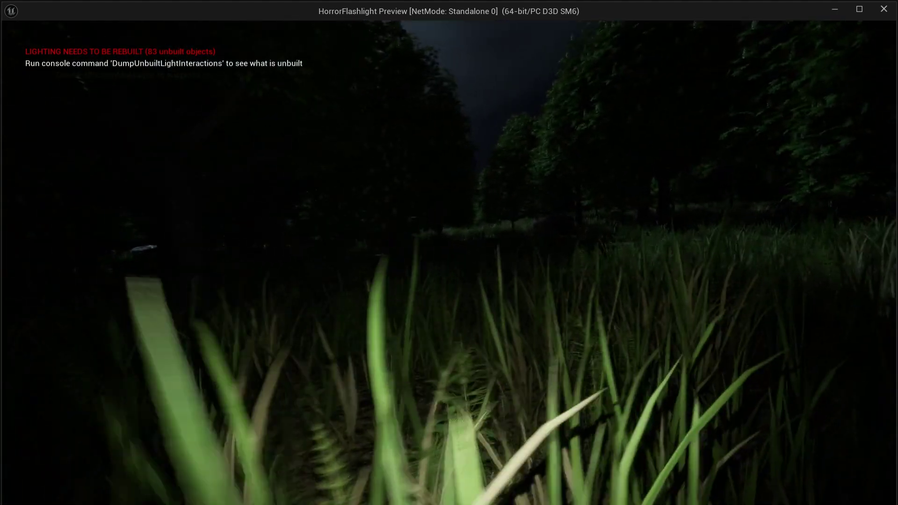
{"action": "key", "text": "w"}
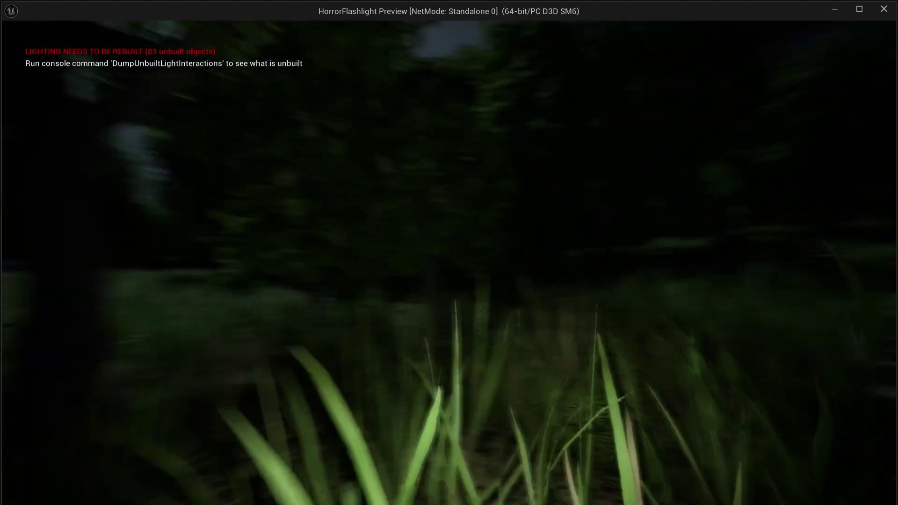
{"action": "key", "text": "w"}
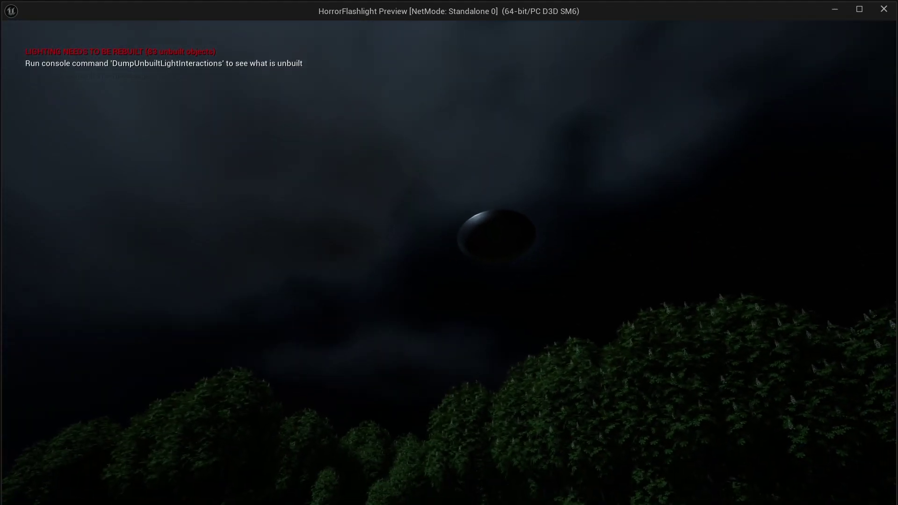
{"action": "key", "text": "w"}
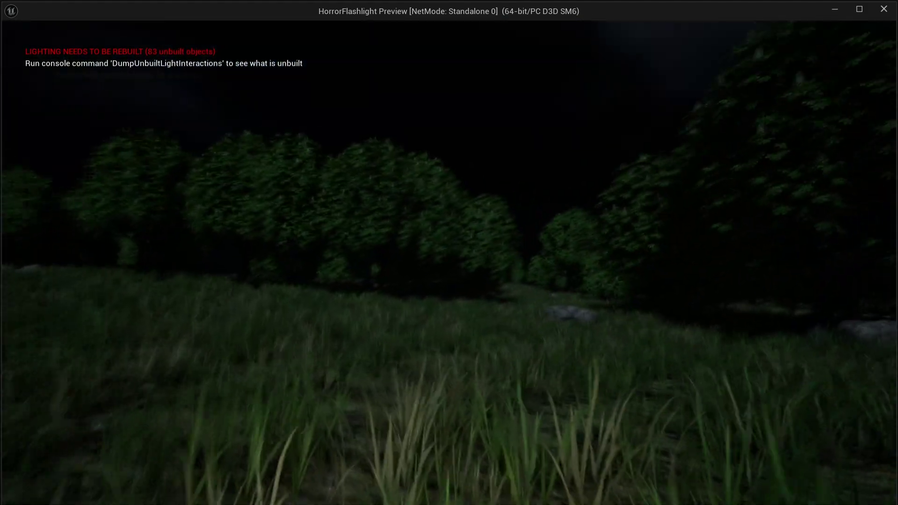
{"action": "key", "text": "Escape"}
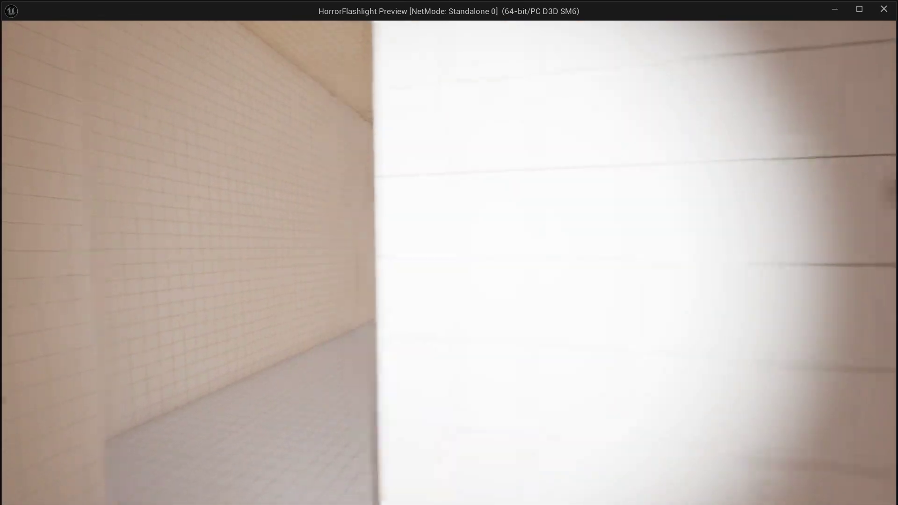
- Playtest the brightly lit PoolRooms level, walking the tiled corridors and doorways to the large pool's walkway
{"action": "key", "text": "w"}
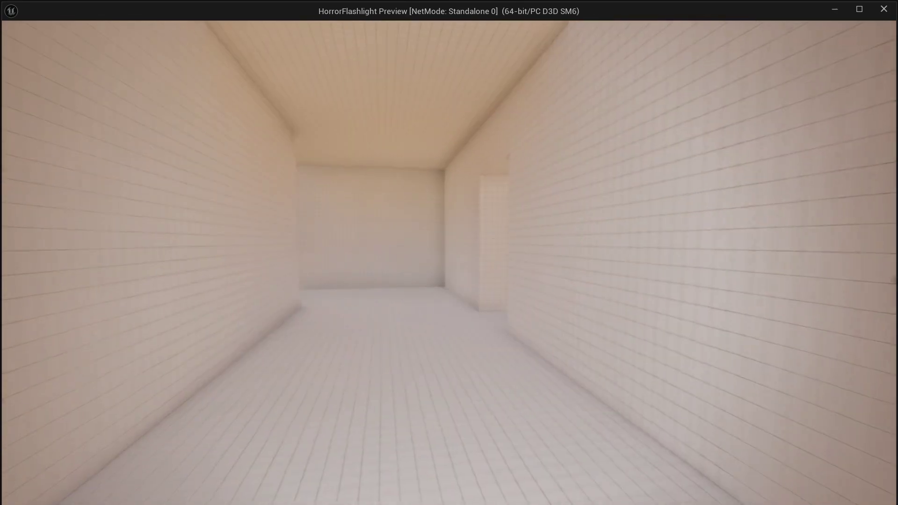
{"action": "key", "text": "w"}
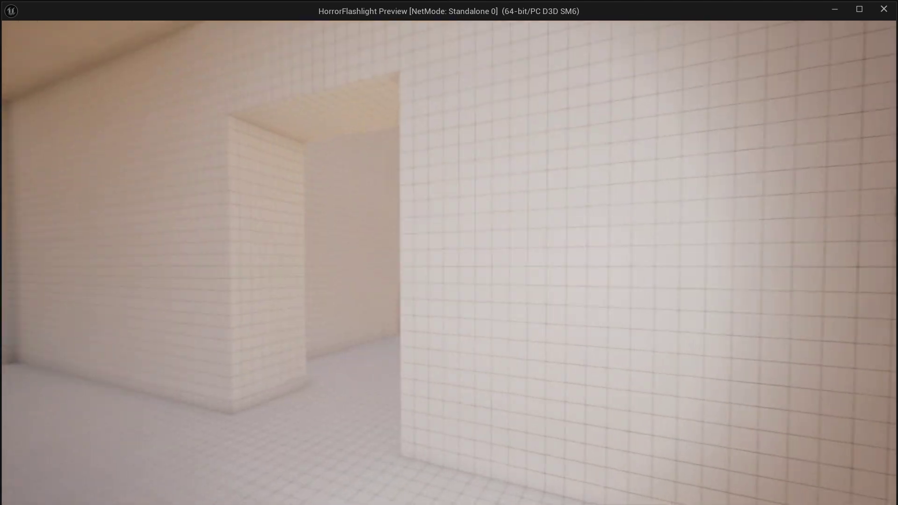
{"action": "key", "text": "w"}
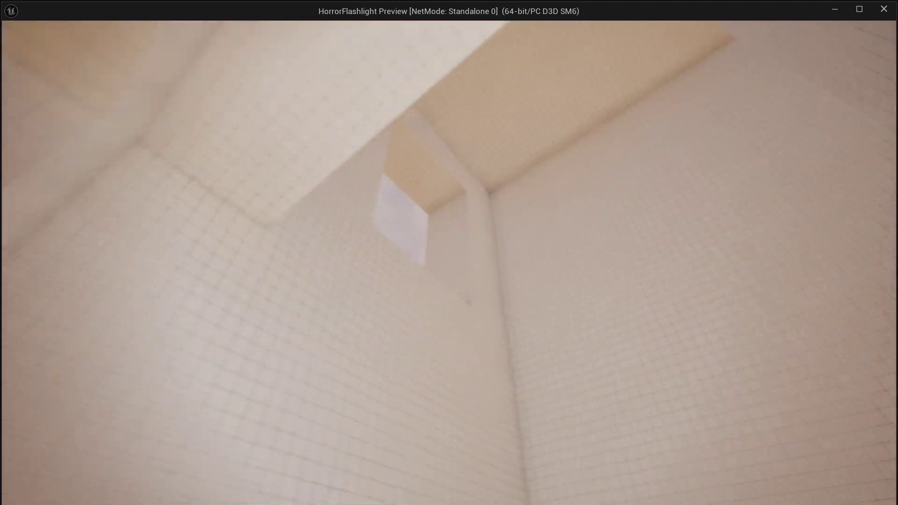
{"action": "key", "text": "w"}
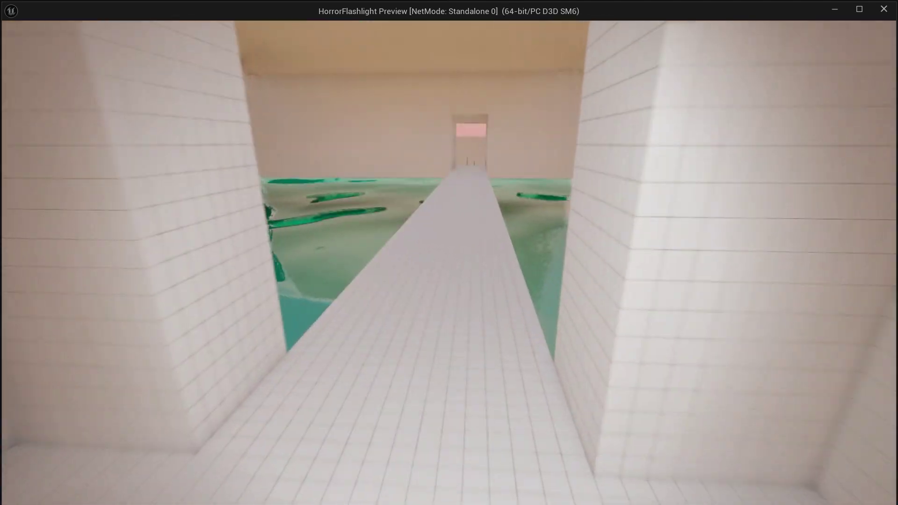
- Cross the walkway over the green pool into the room with the ladder and potted plant, and end the preview
{"action": "key", "text": "w"}
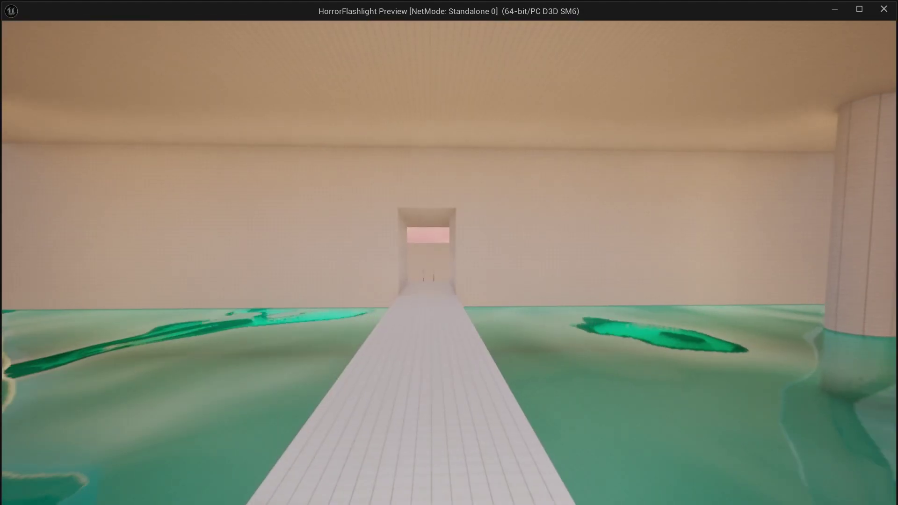
{"action": "key", "text": "w"}
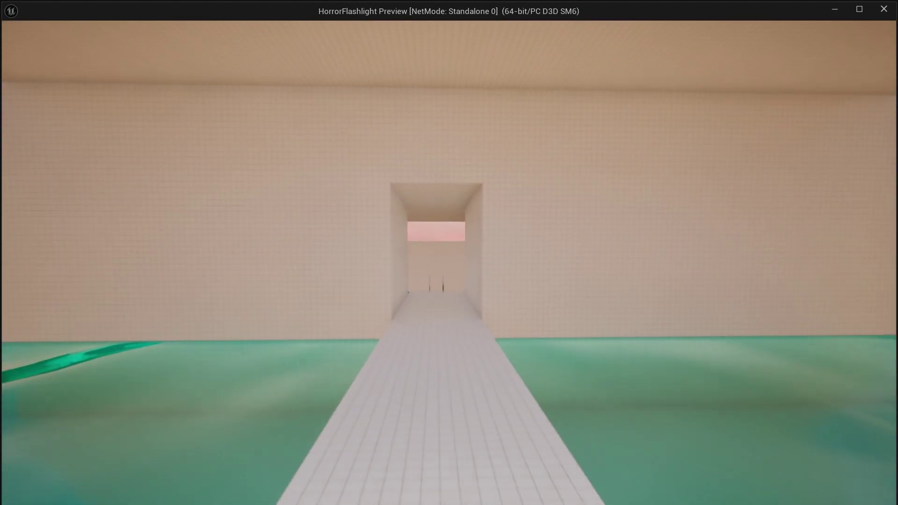
{"action": "key", "text": "w"}
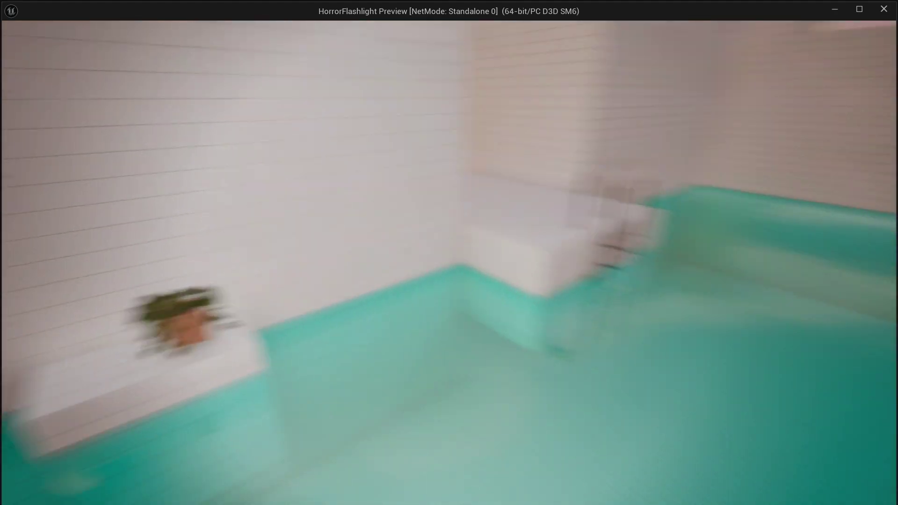
{"action": "key", "text": "Escape"}
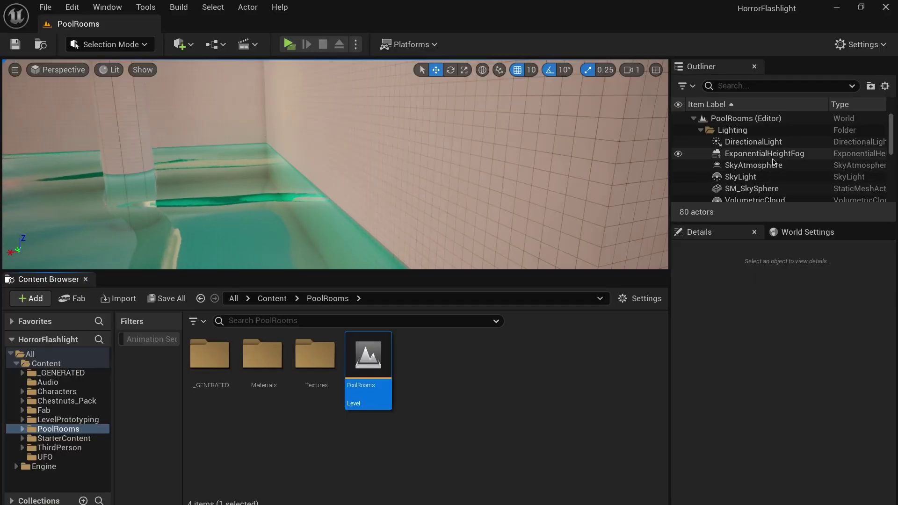
- Darken PoolRooms through its DirectionalLight and playtest it by flashlight, visiting the ladder room and walking back over the pool walkway
{"action": "left_click", "coordinate": [768, 142]}
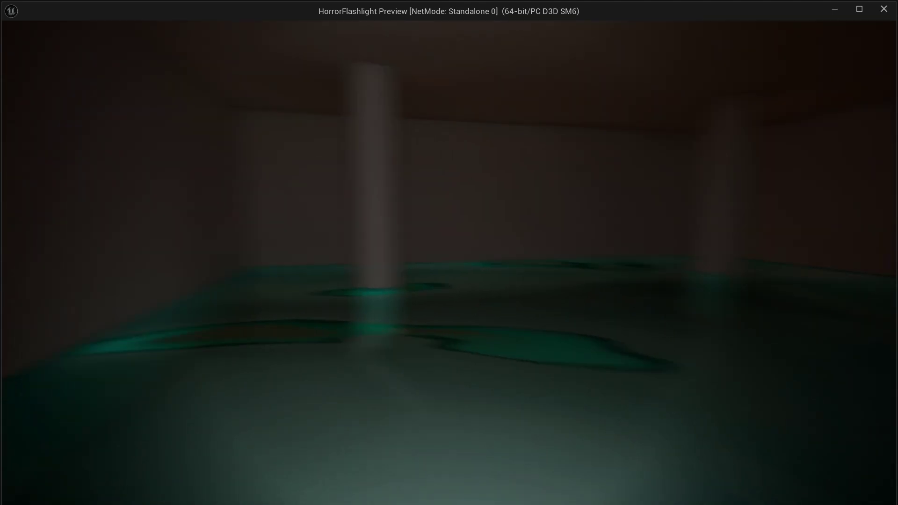
{"action": "key", "text": "w"}
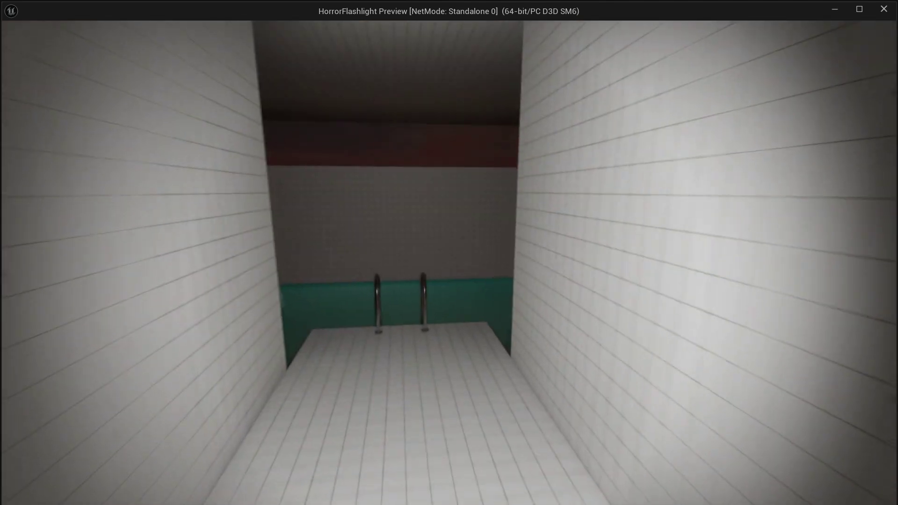
{"action": "key", "text": "w"}
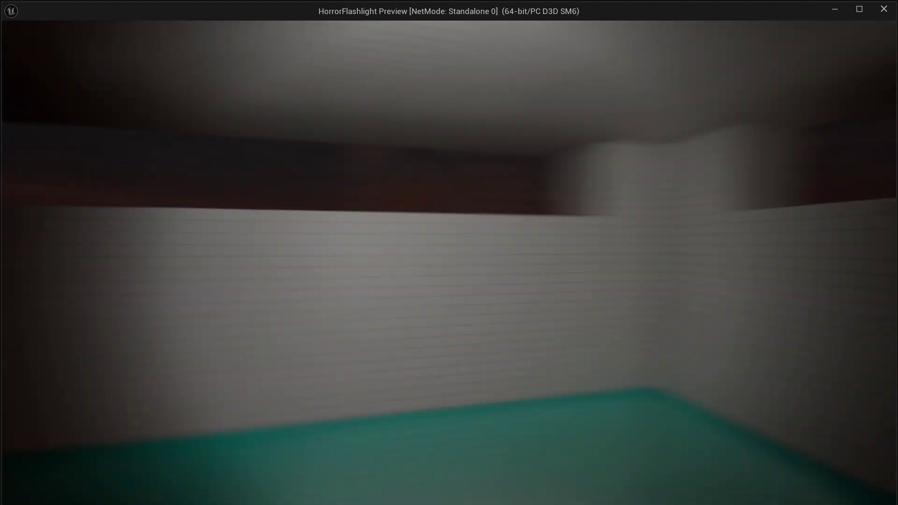
{"action": "key", "text": "w"}
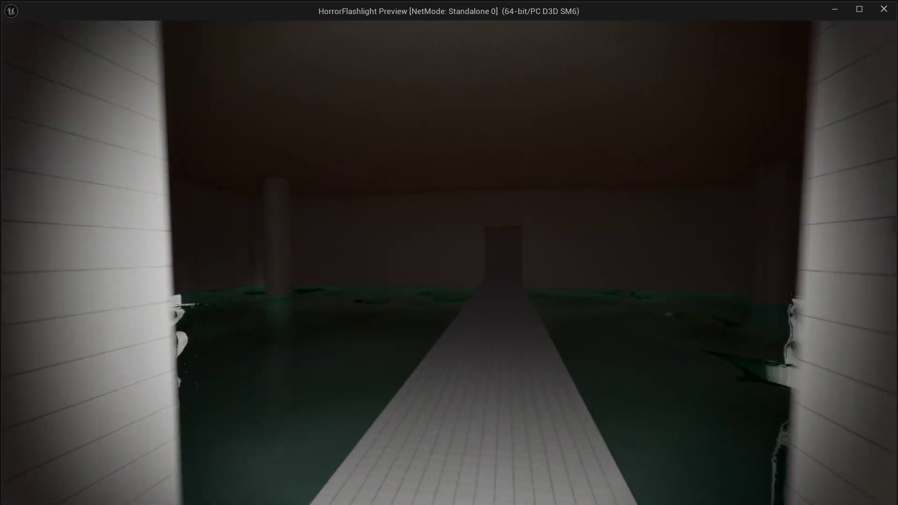
{"action": "key", "text": "w"}
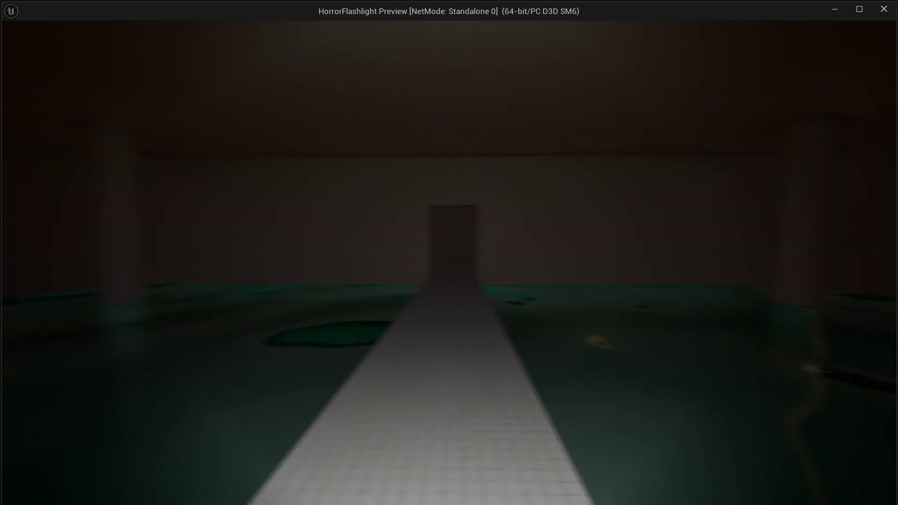
{"action": "key", "text": "w"}
{"action": "key", "text": "w"}
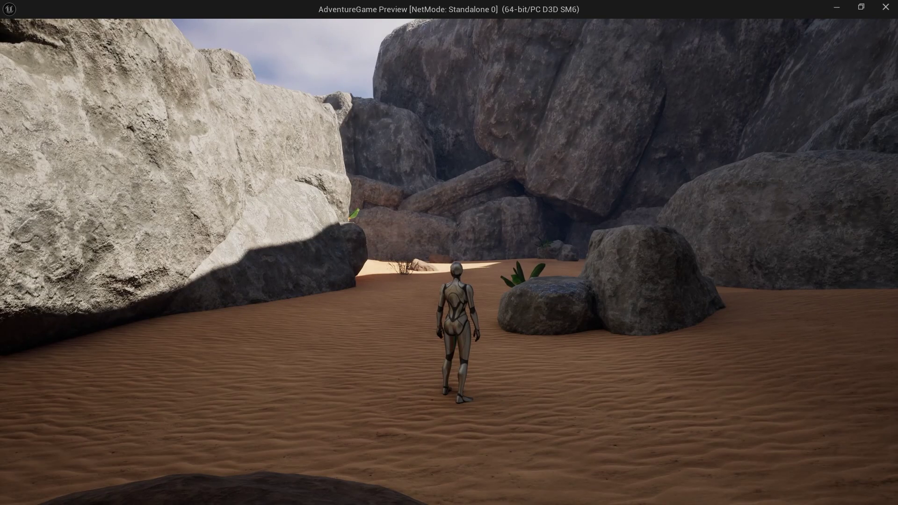
- Playtest the AdventureGame desert canyon, jumping the character onto the low boulder and running across the sand past the small palm
{"action": "key", "text": "w"}
{"action": "key", "text": "space"}
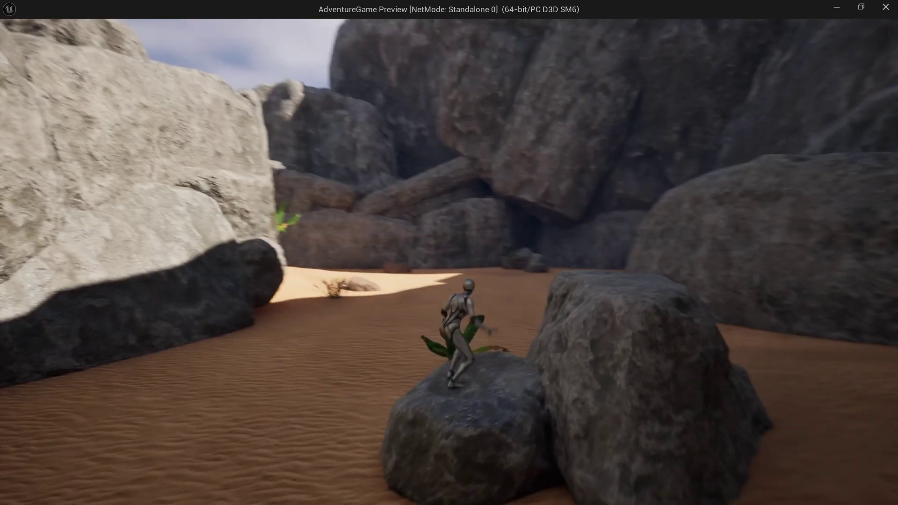
{"action": "key", "text": "space"}
{"action": "key", "text": "w"}
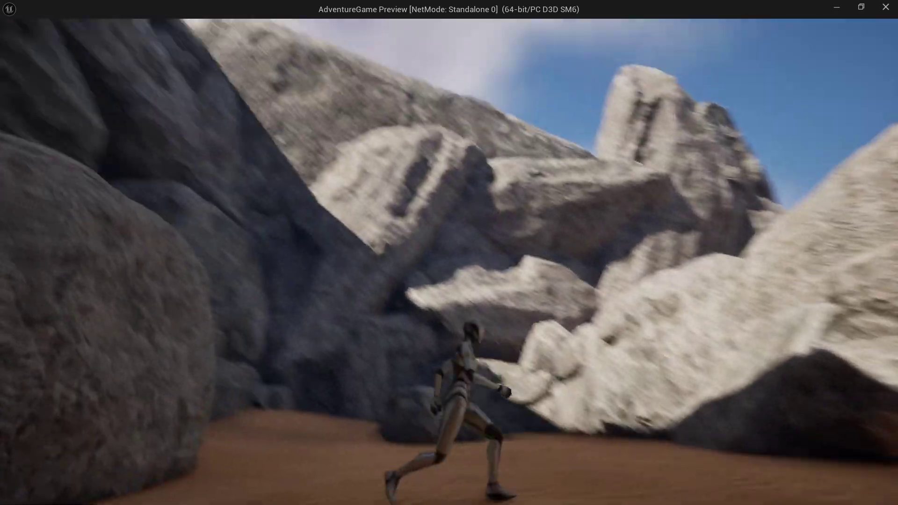
{"action": "key", "text": "d"}
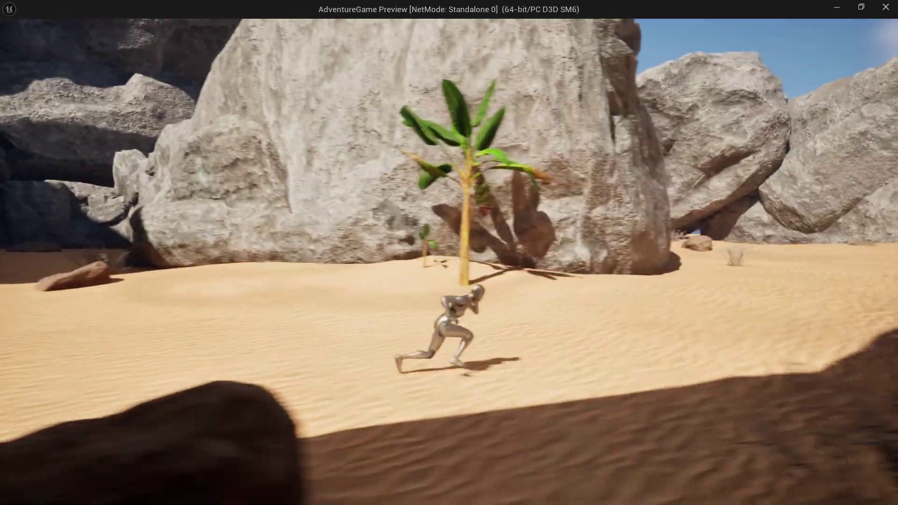
- Run the character across the AdventureGame desert canyon, jumping once on the sand, and pass beneath the large rock arch
{"action": "key", "text": "s"}
{"action": "key", "text": "w"}
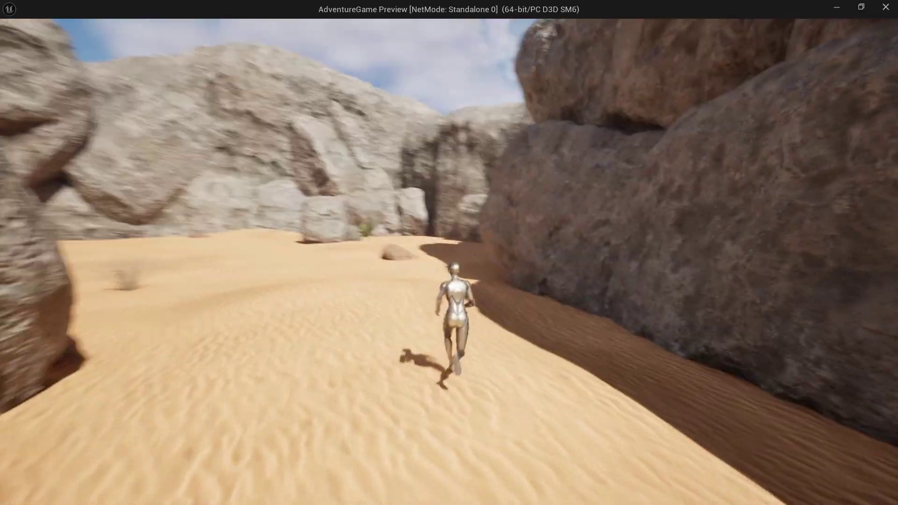
{"action": "key", "text": "space"}
{"action": "key", "text": "d"}
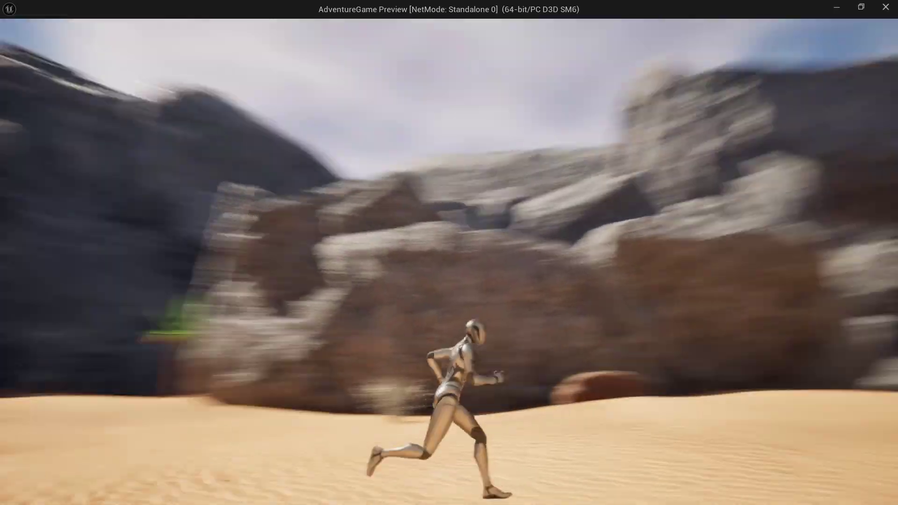
{"action": "key", "text": "s"}
{"action": "key", "text": "w"}
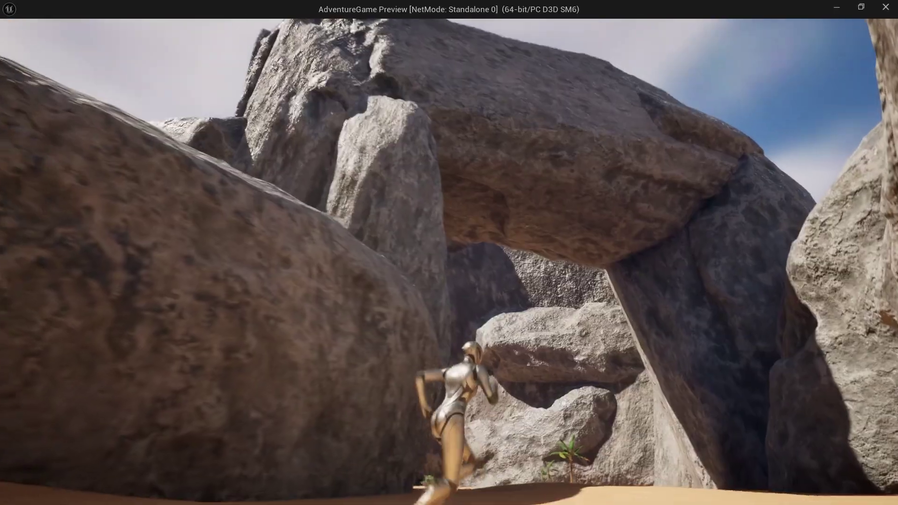
{"action": "key", "text": "w"}
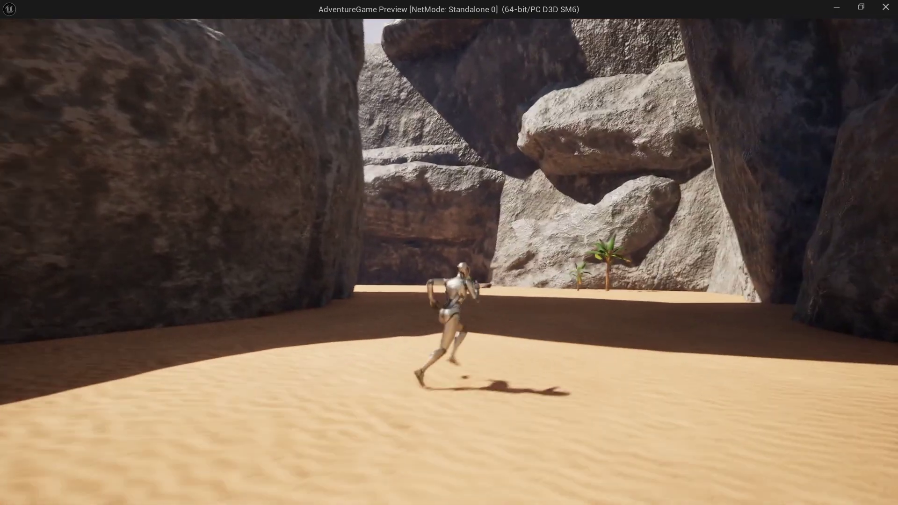
{"action": "key", "text": "w"}
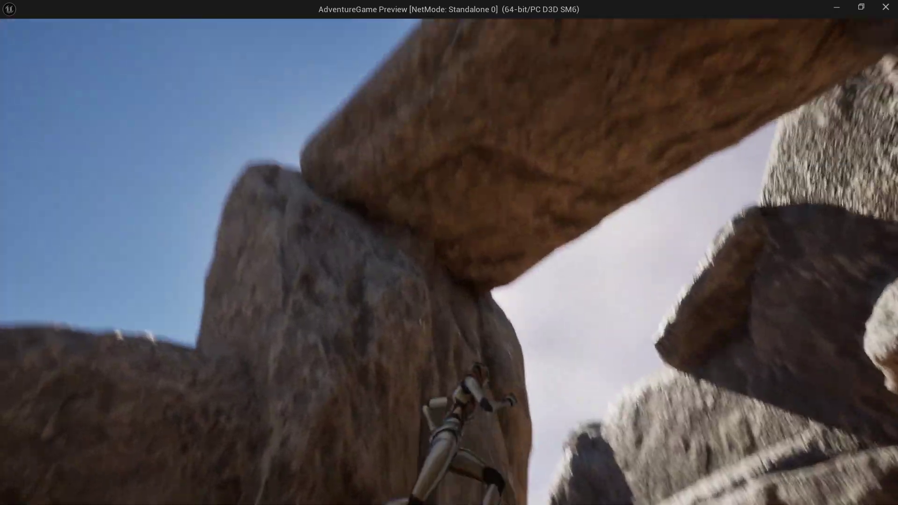
- Run on from the arch past the flat rock and green bush to the stone golem among the dark pillars
{"action": "key", "text": "w"}
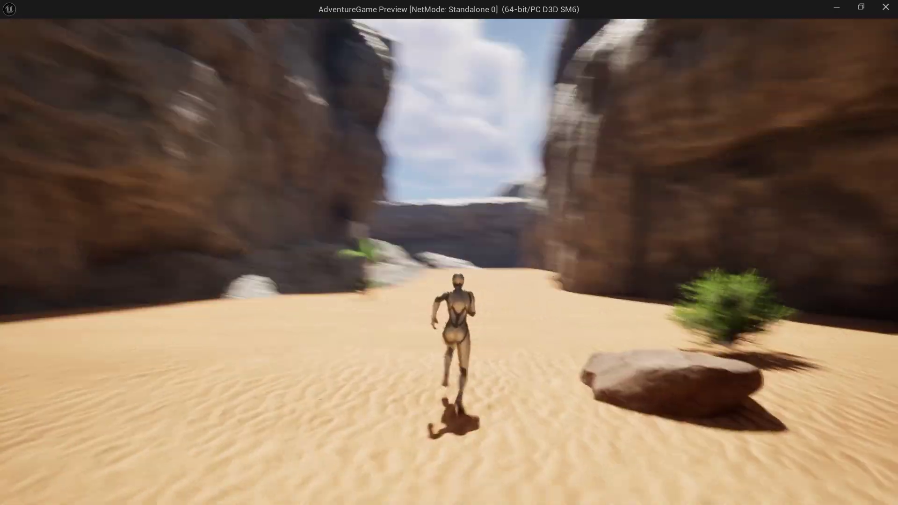
{"action": "key", "text": "d"}
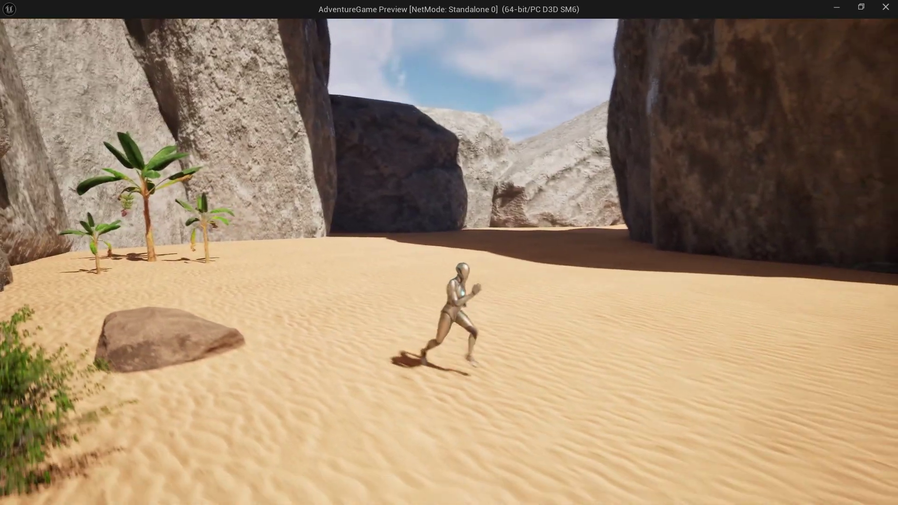
{"action": "key", "text": "w"}
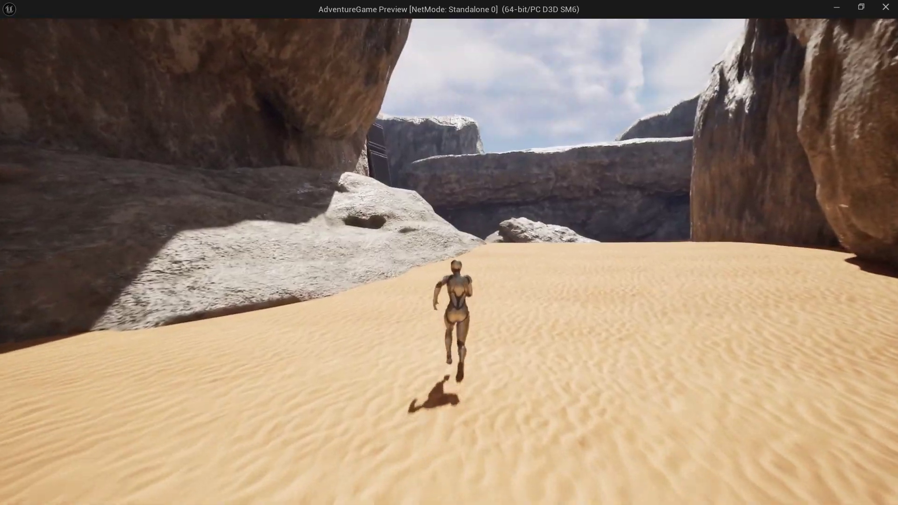
{"action": "key", "text": "a"}
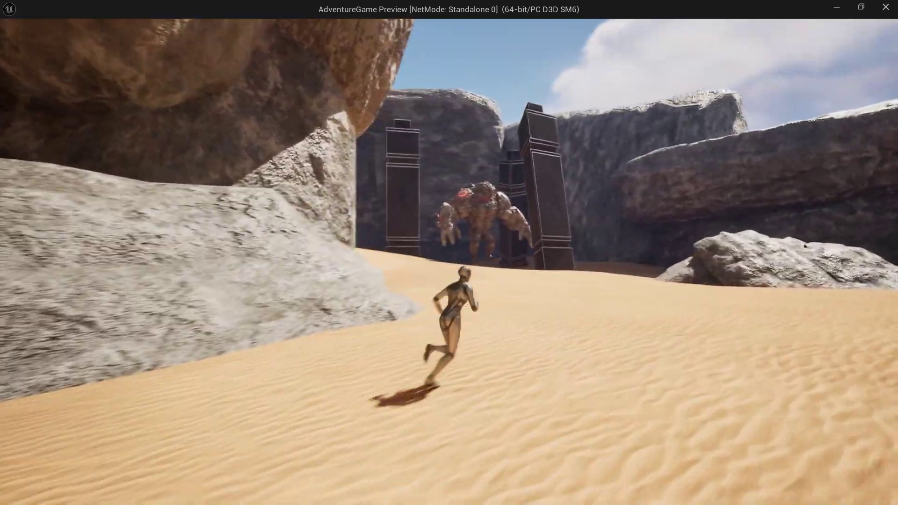
{"action": "key", "text": "d"}
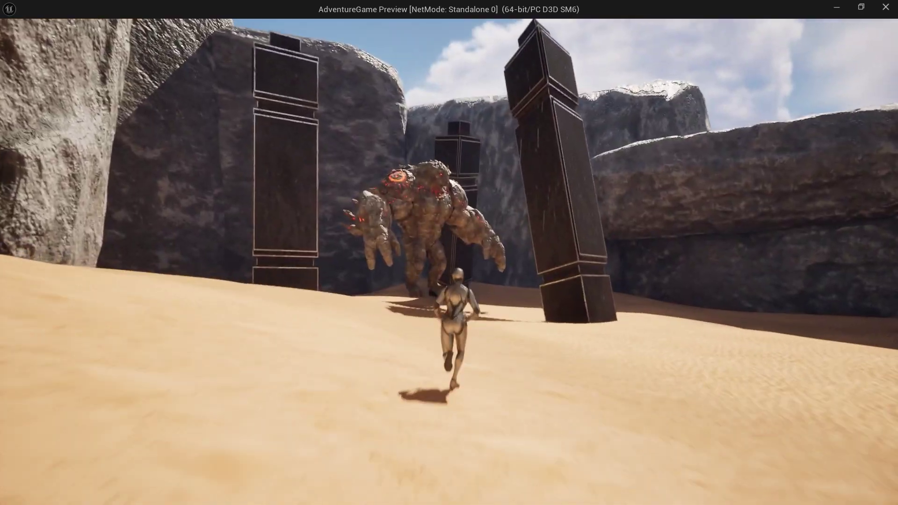
{"action": "key", "text": "space"}
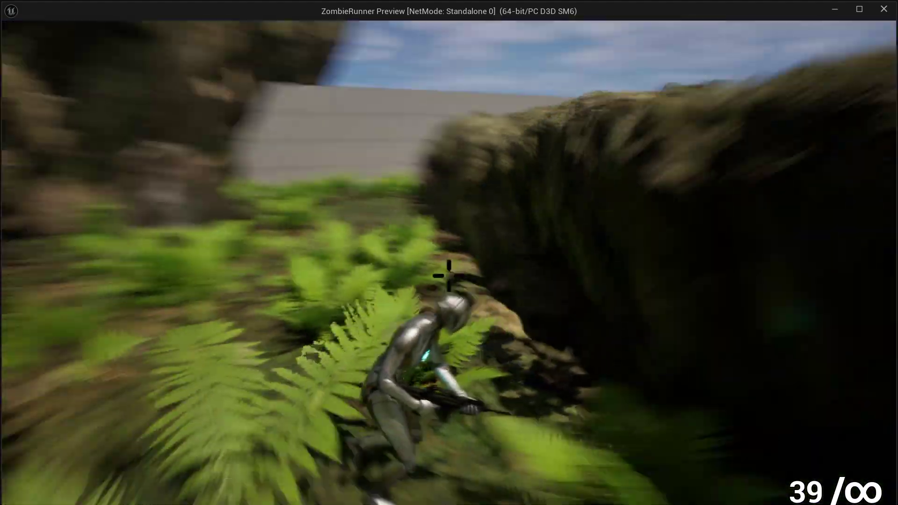
- Playtest the ZombieRunner level, running the armed character through the ferns and around the raptor beside the tall boulder
{"action": "key", "text": "w"}
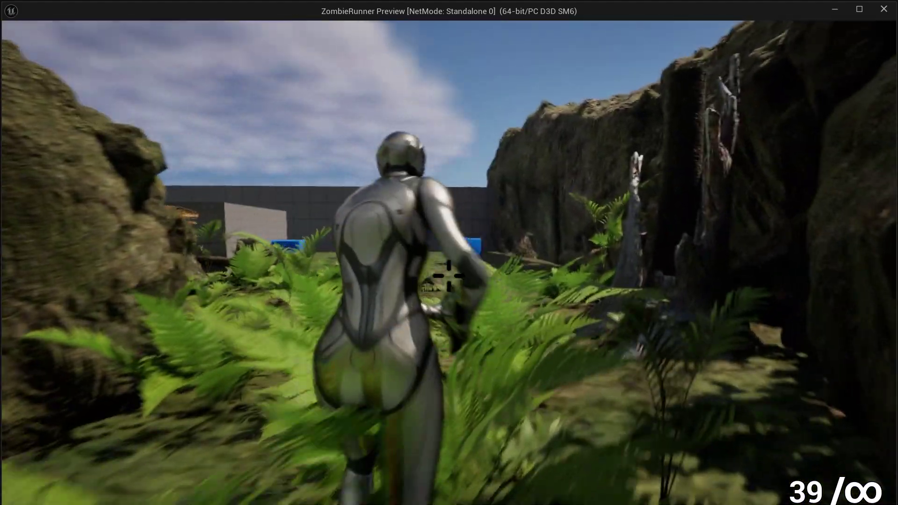
{"action": "key", "text": "w"}
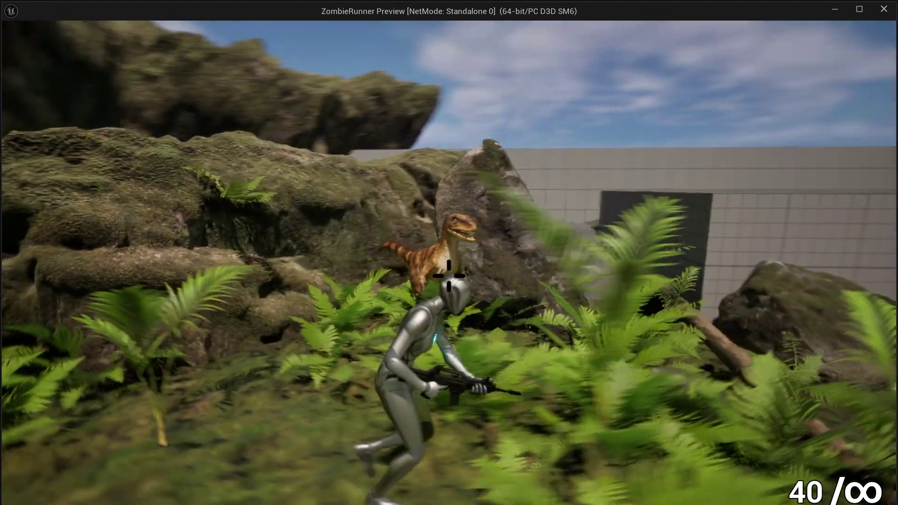
{"action": "key", "text": "w"}
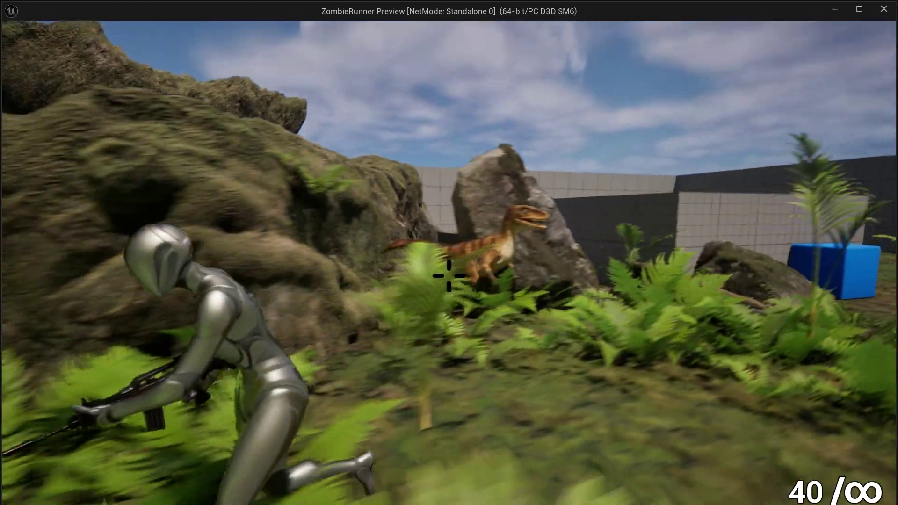
{"action": "key", "text": "d"}
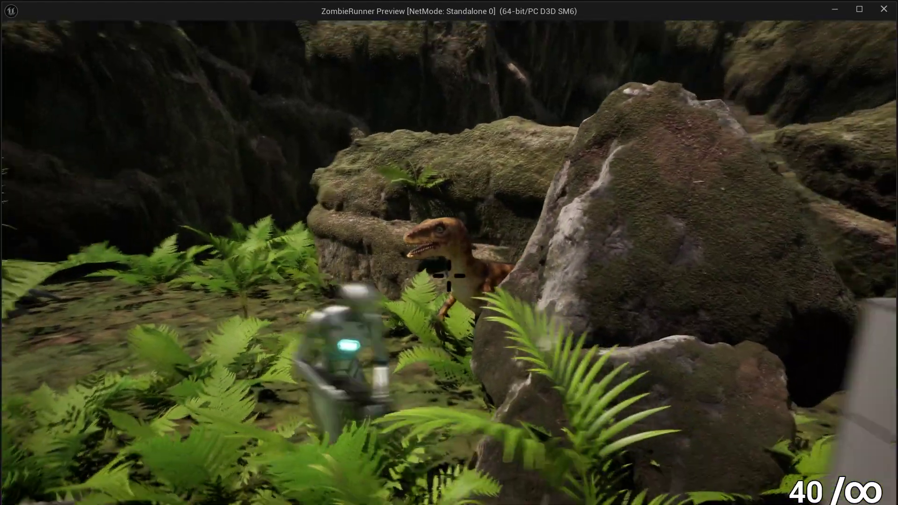
{"action": "key", "text": "w"}
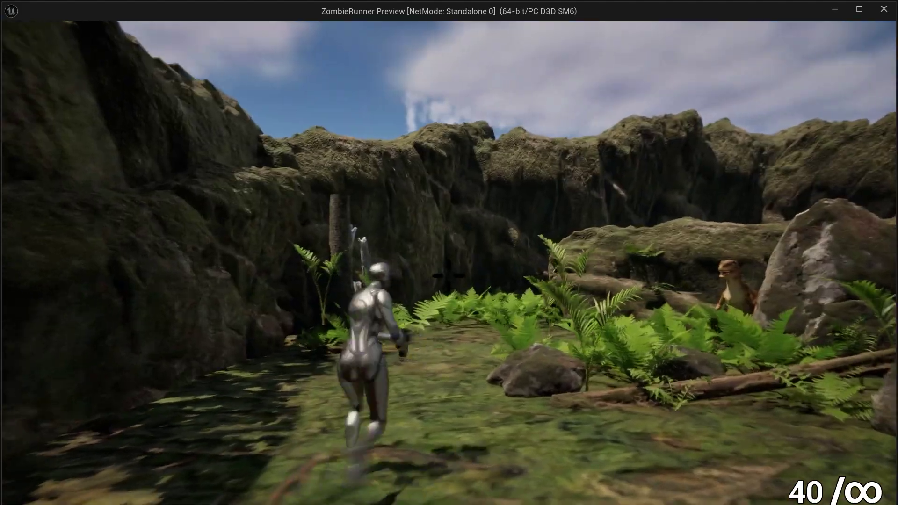
{"action": "key", "text": "w"}
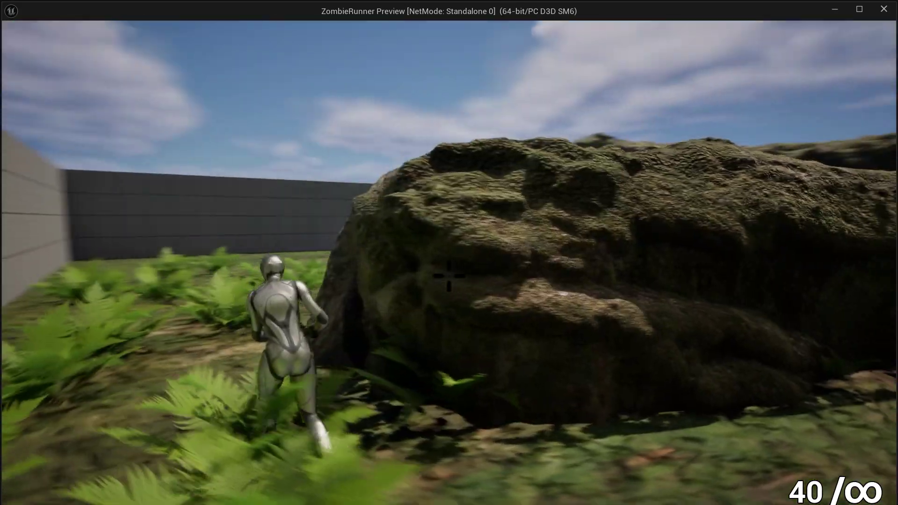
- Run the ZombieRunner character past the blue cubes, jumping over the small rock into the ferns near the raptor
{"action": "key", "text": "space"}
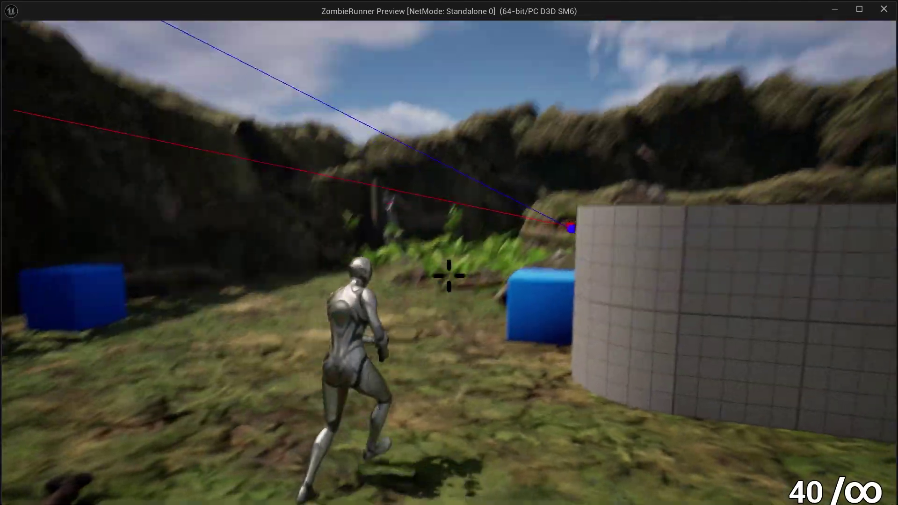
{"action": "key", "text": "w"}
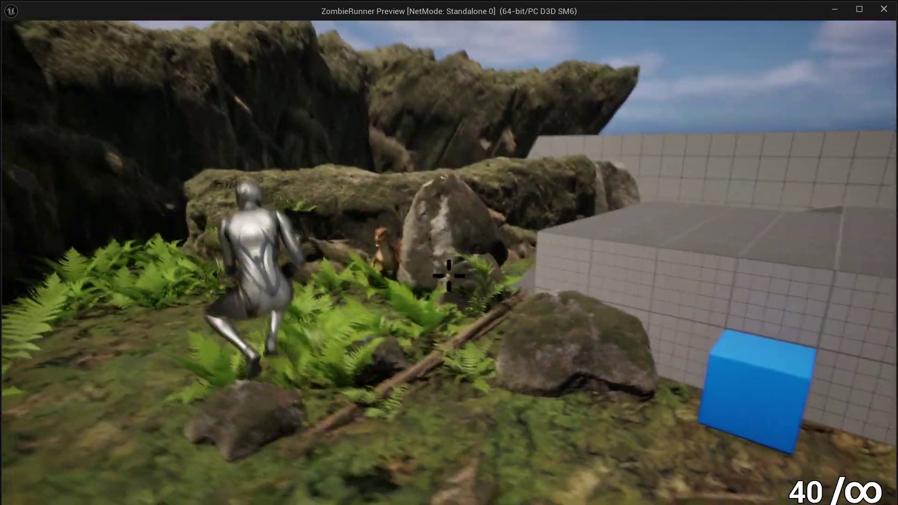
{"action": "key", "text": "w"}
{"action": "key", "text": "space"}
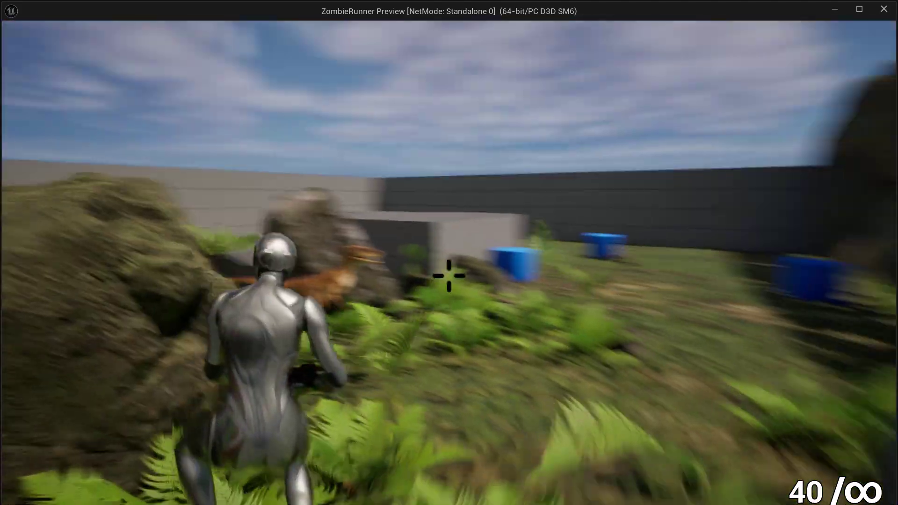